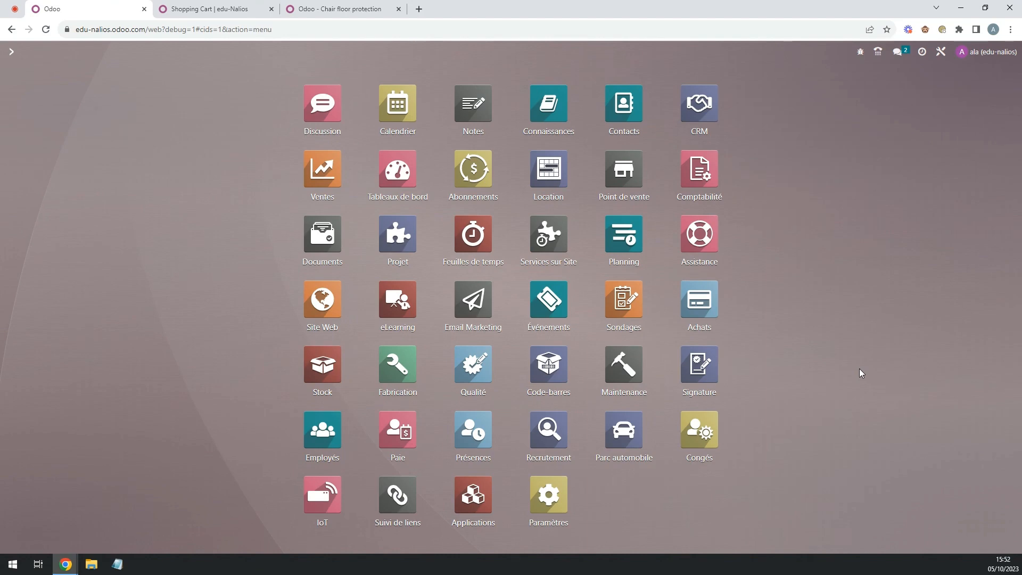
Open the delivery method "Livraison en 24h par nos soins" from the website's shipping methods.
click(327, 299)
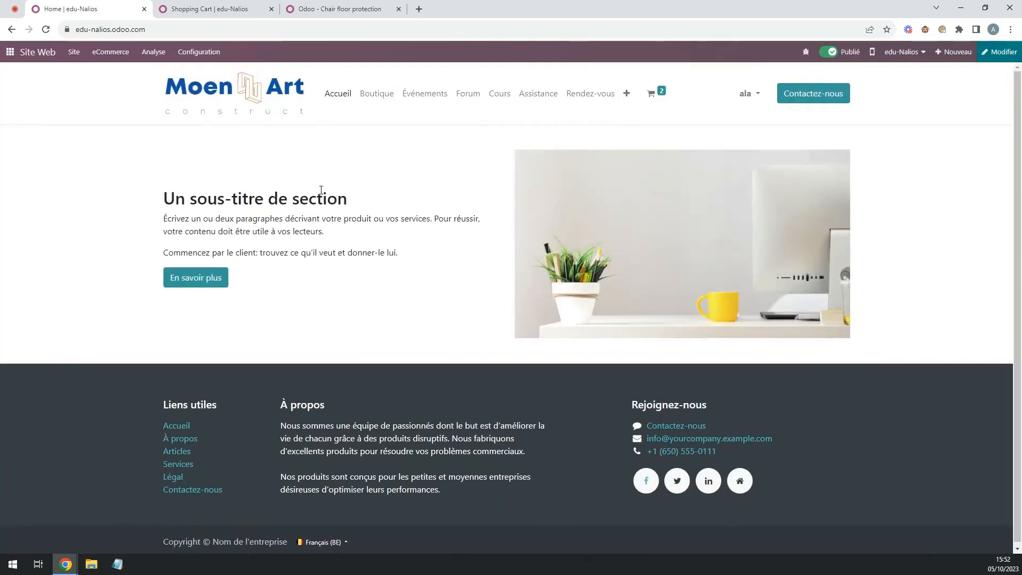
click(210, 57)
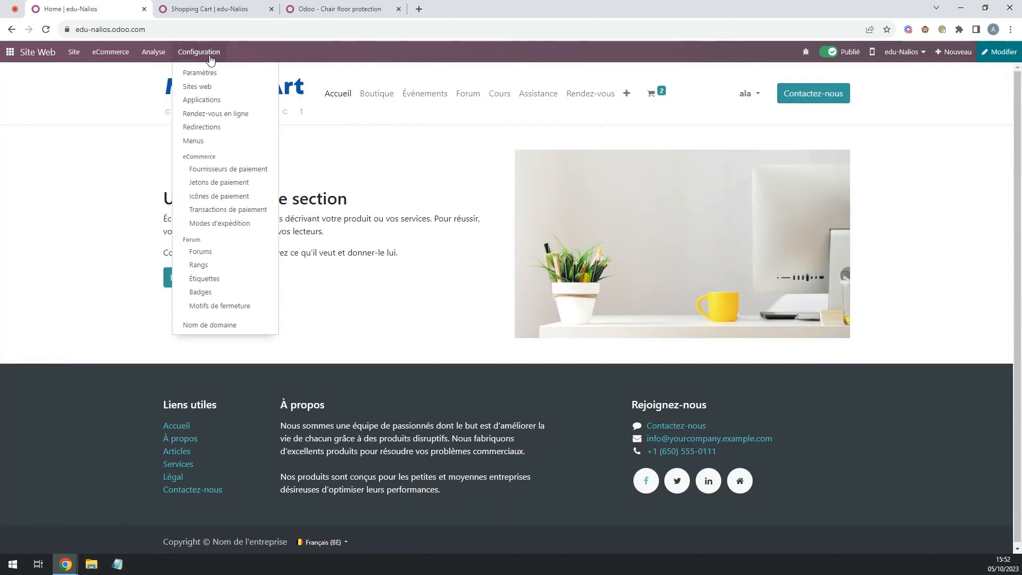
click(228, 223)
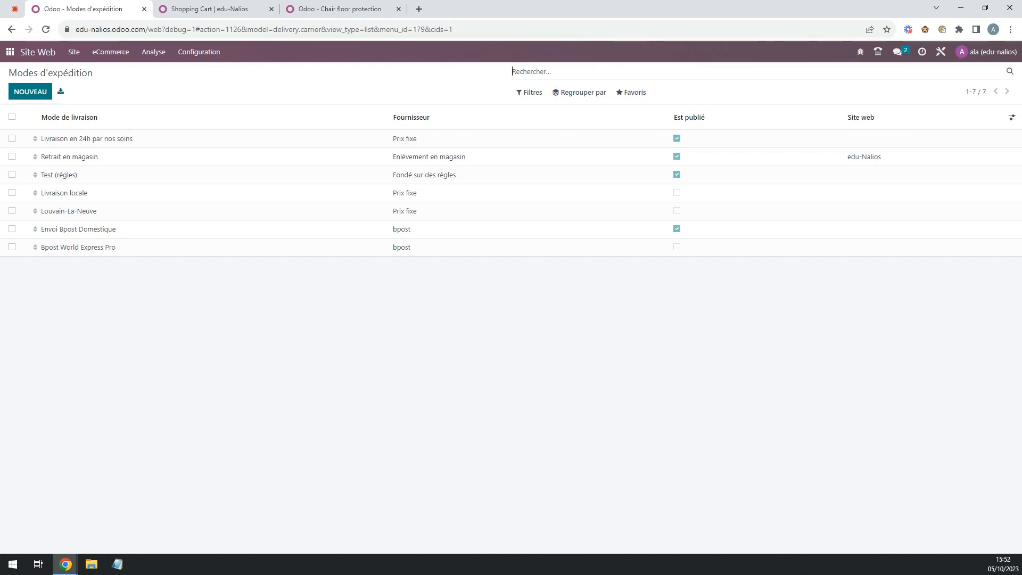
click(146, 139)
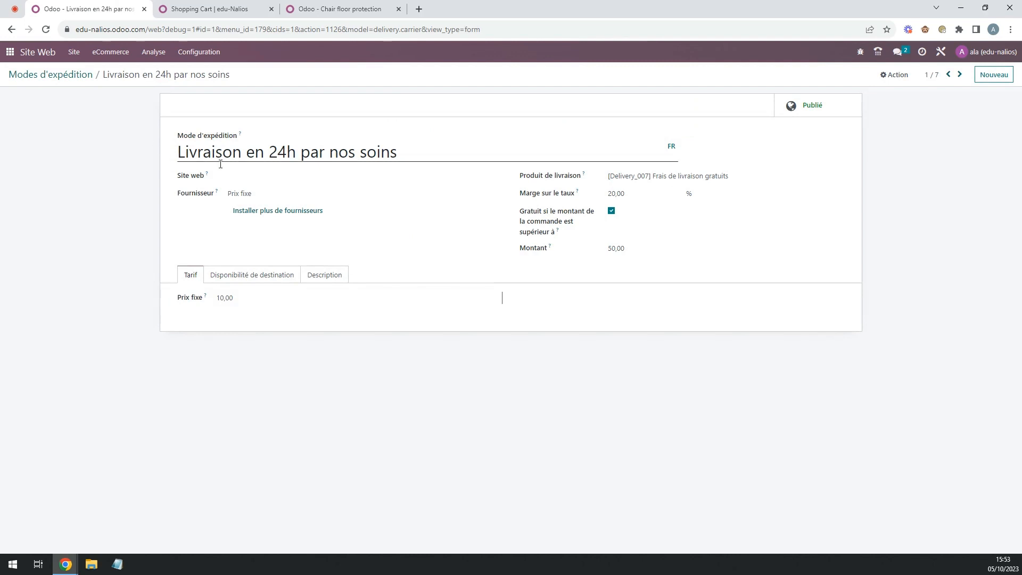
Examine the provider options and the order amount for free delivery on this shipping method.
click(276, 197)
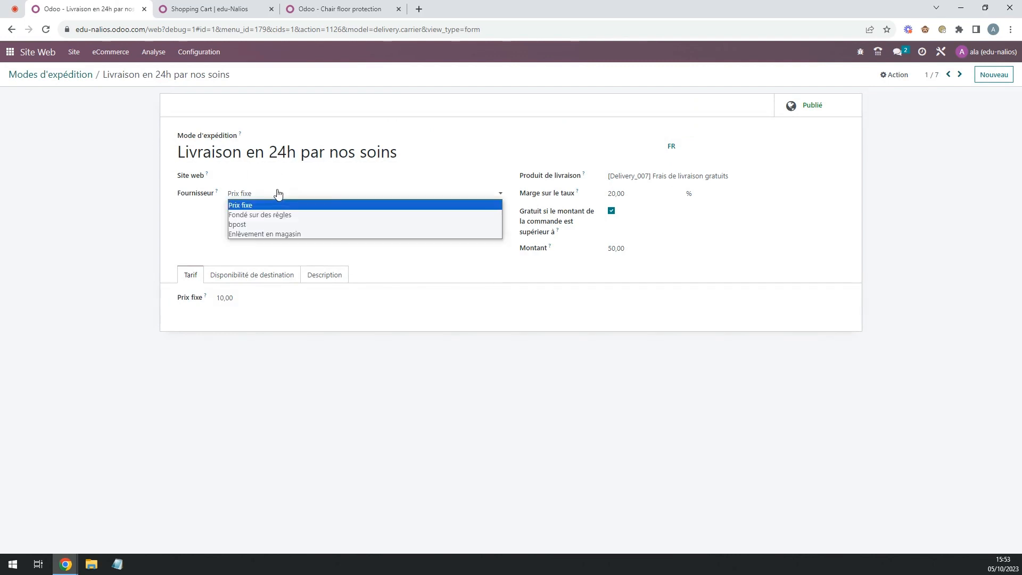
click(91, 193)
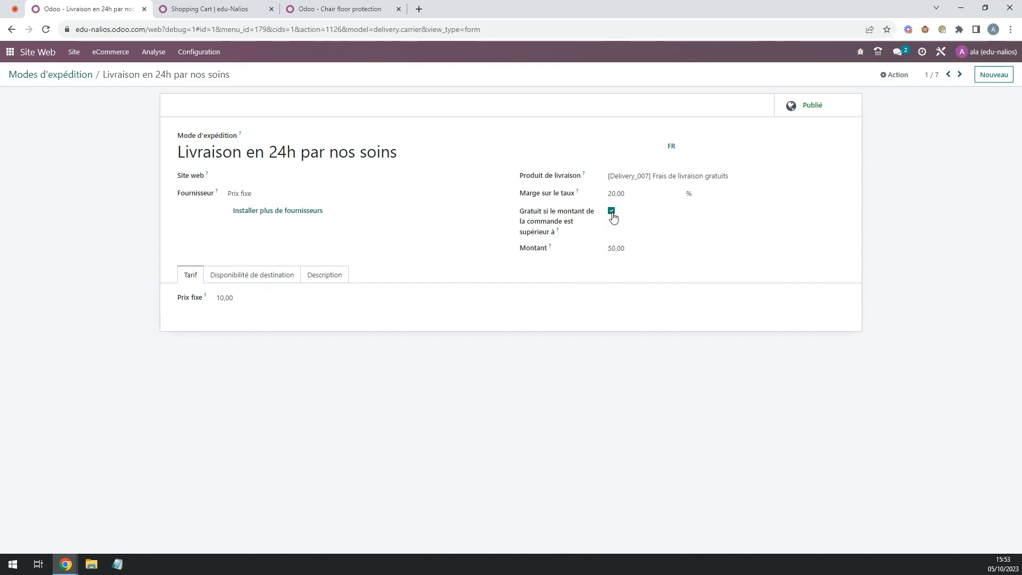
drag(627, 250, 600, 252)
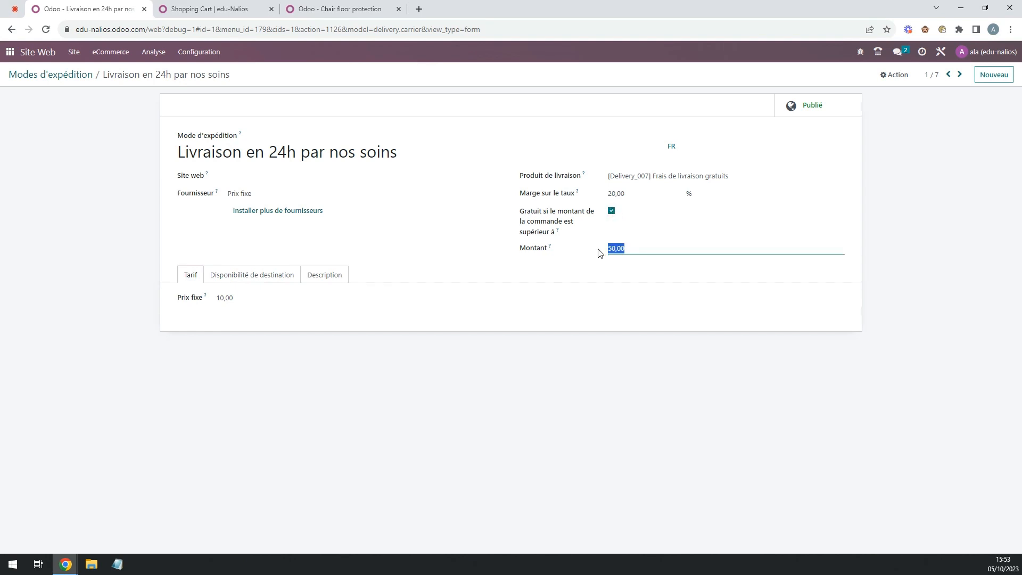
click(502, 394)
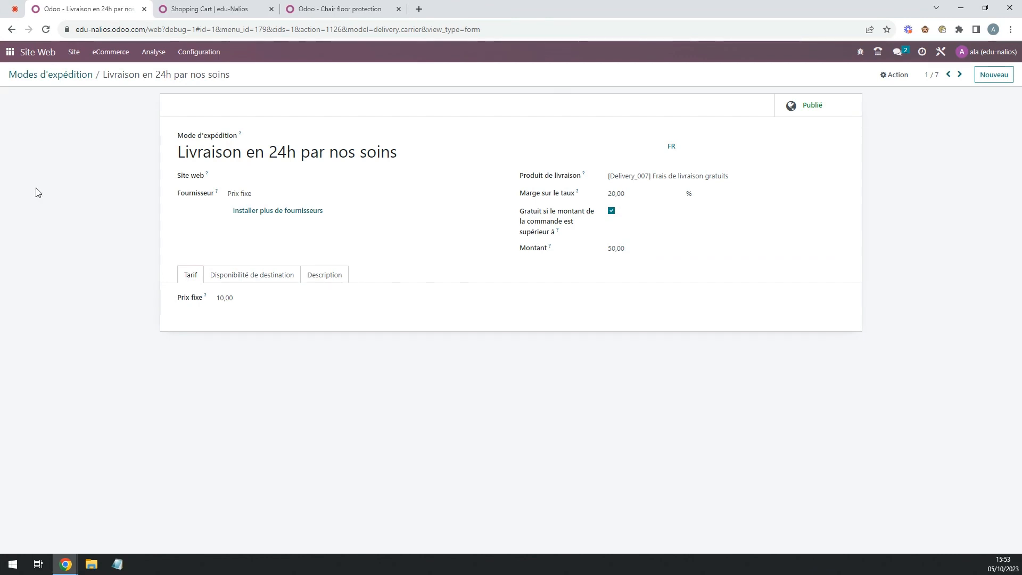
Examine the shipping method's rate margin, fixed price and destination availability settings.
click(622, 192)
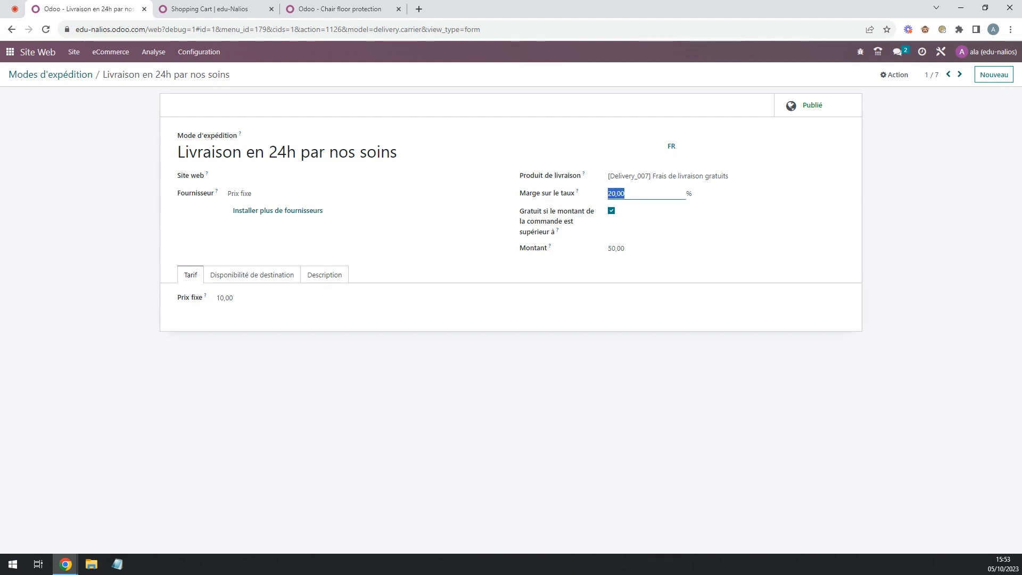
click(177, 380)
click(247, 300)
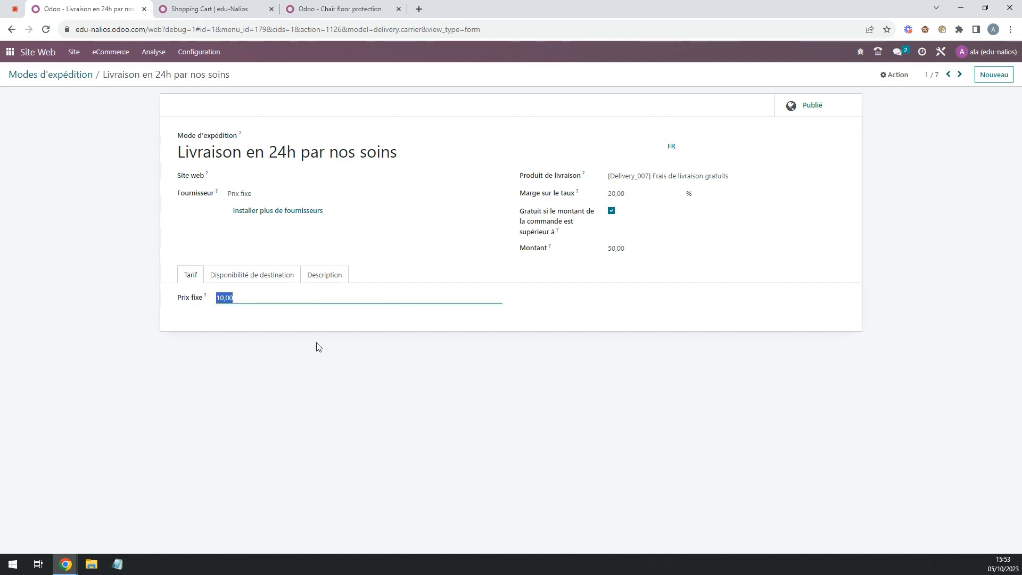
click(317, 347)
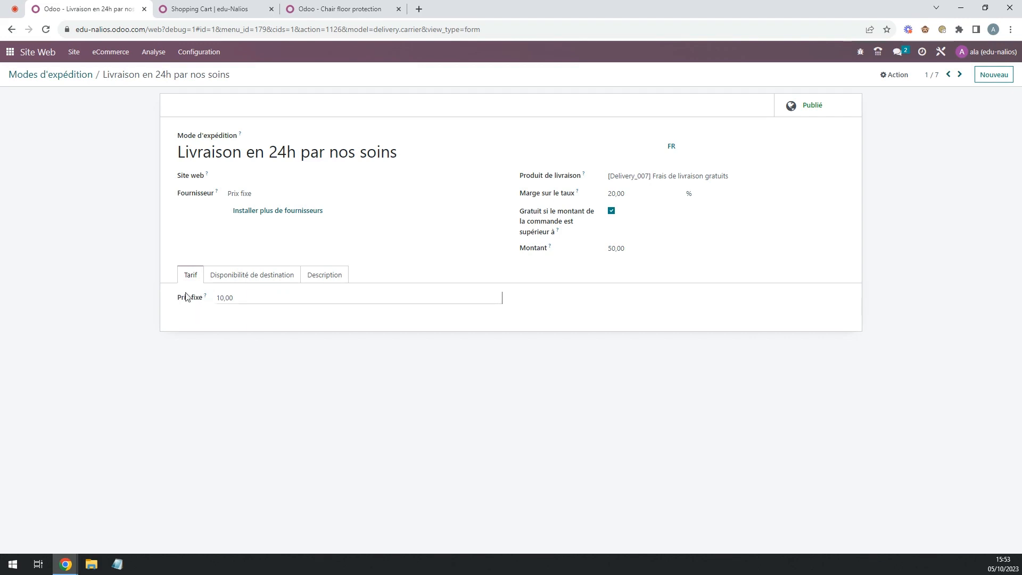
drag(181, 297, 250, 294)
click(235, 325)
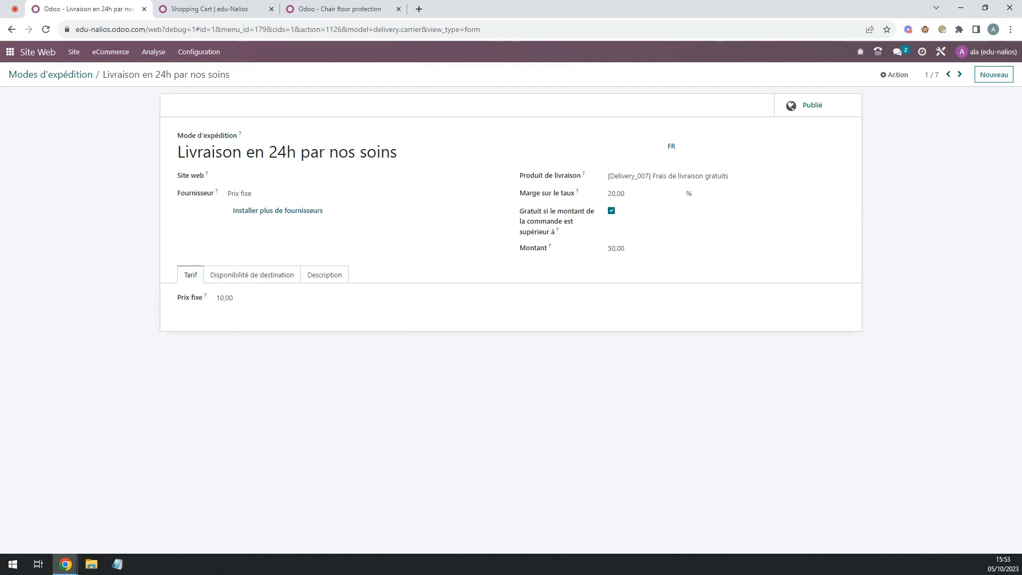
click(240, 276)
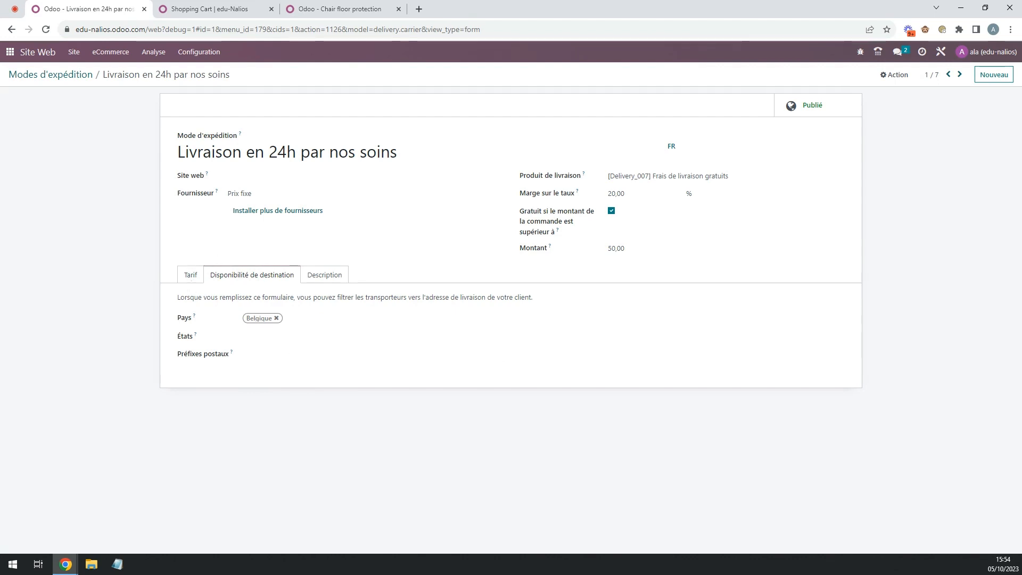
click(185, 278)
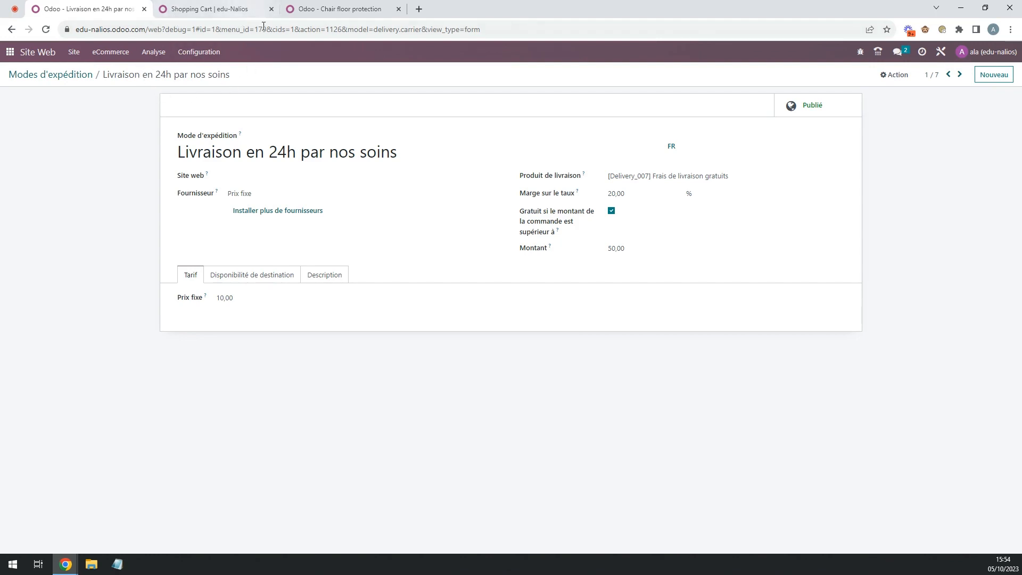
Switch to the shop's cart, proceed to checkout and check the delivery charge in the order summary.
click(321, 5)
click(269, 5)
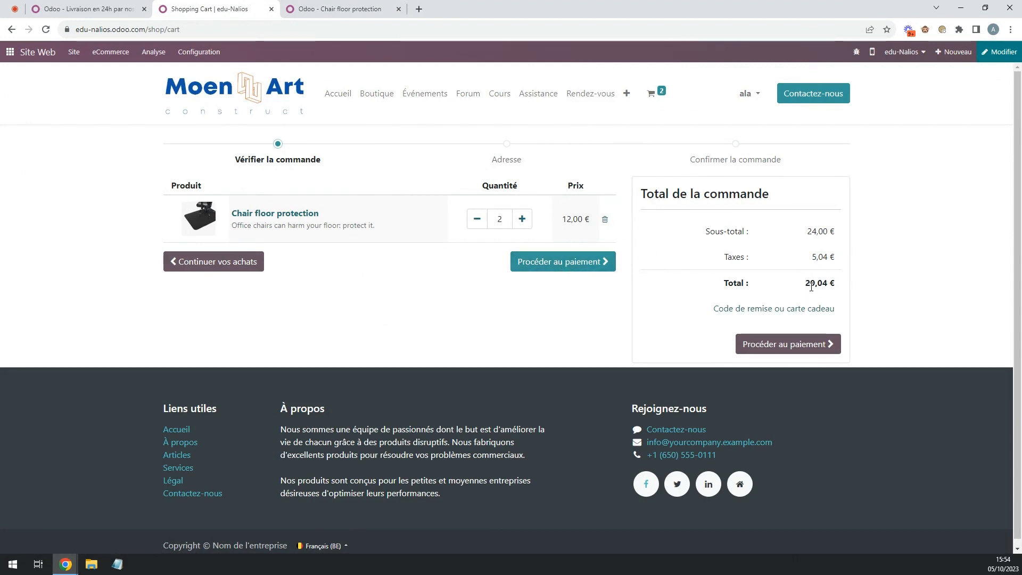
click(567, 263)
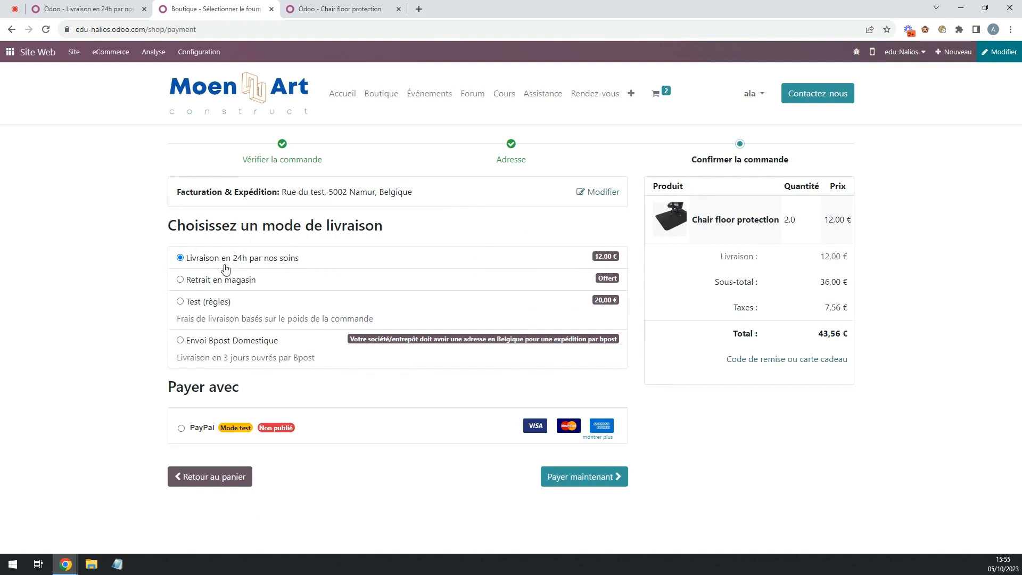
drag(853, 258, 710, 260)
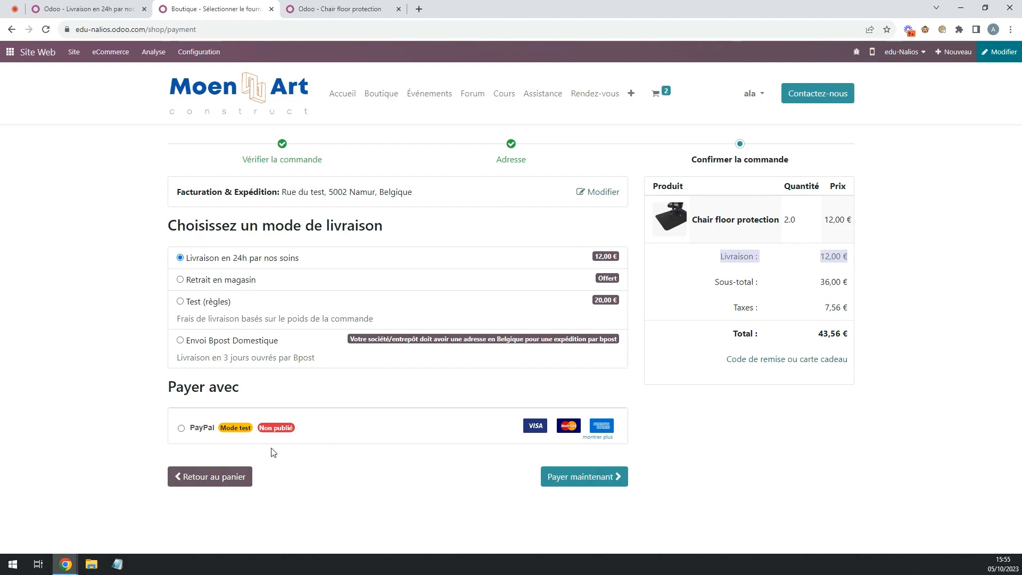
Set the Chair floor protection quantity to 5 in the cart and check the delivery charge at checkout again.
click(215, 482)
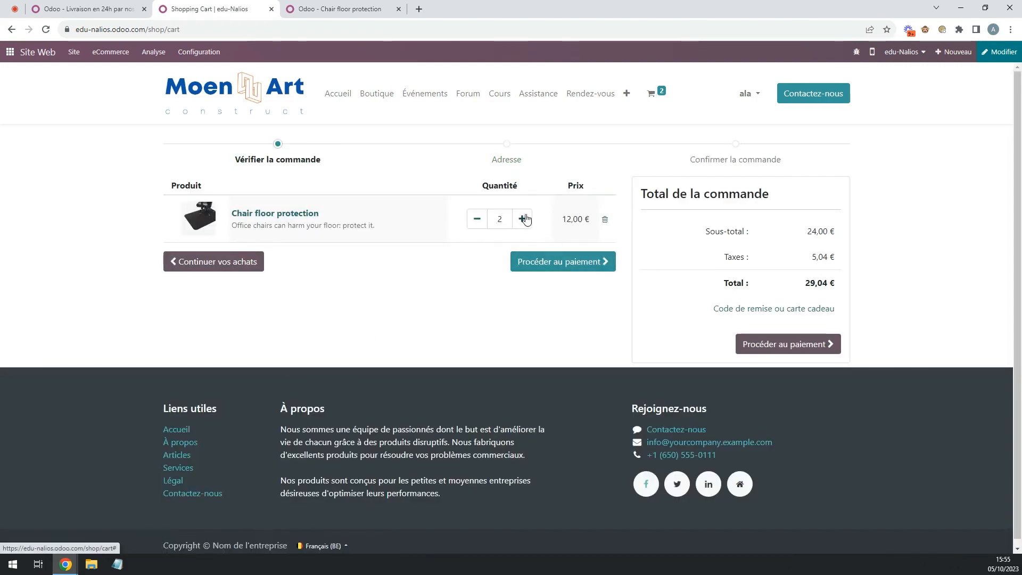
click(522, 218)
click(522, 219)
click(522, 218)
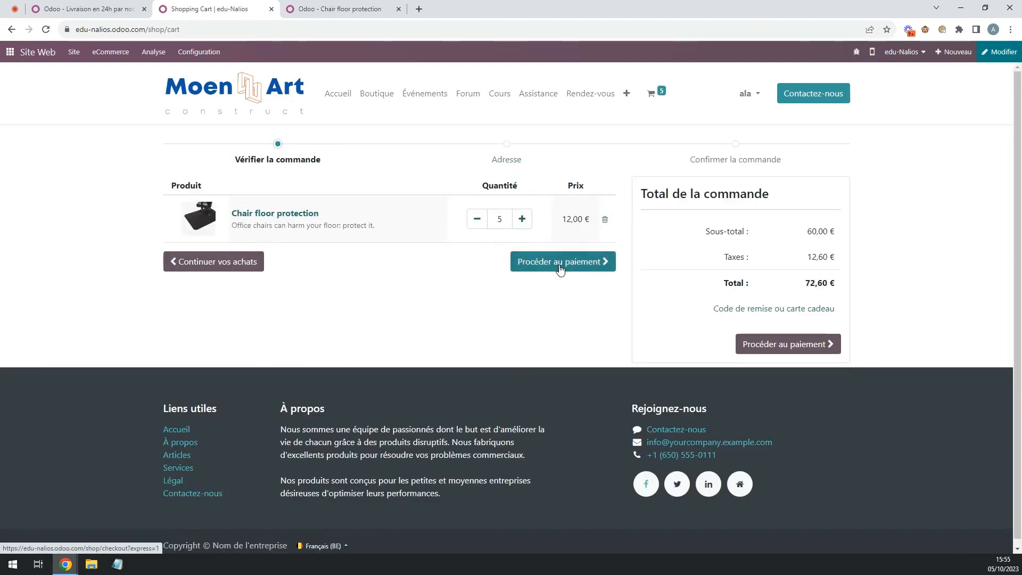
click(562, 270)
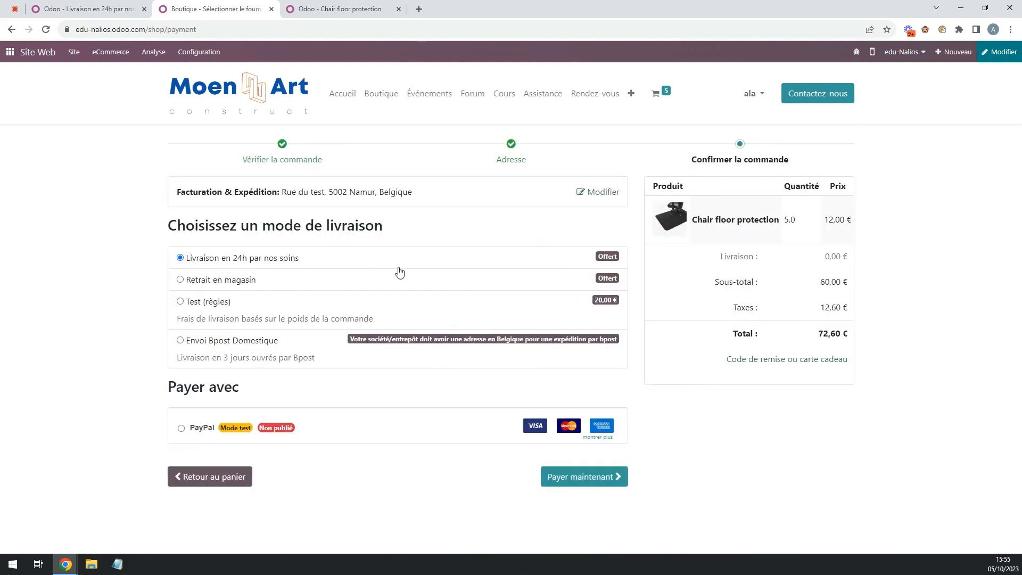
drag(719, 257, 857, 257)
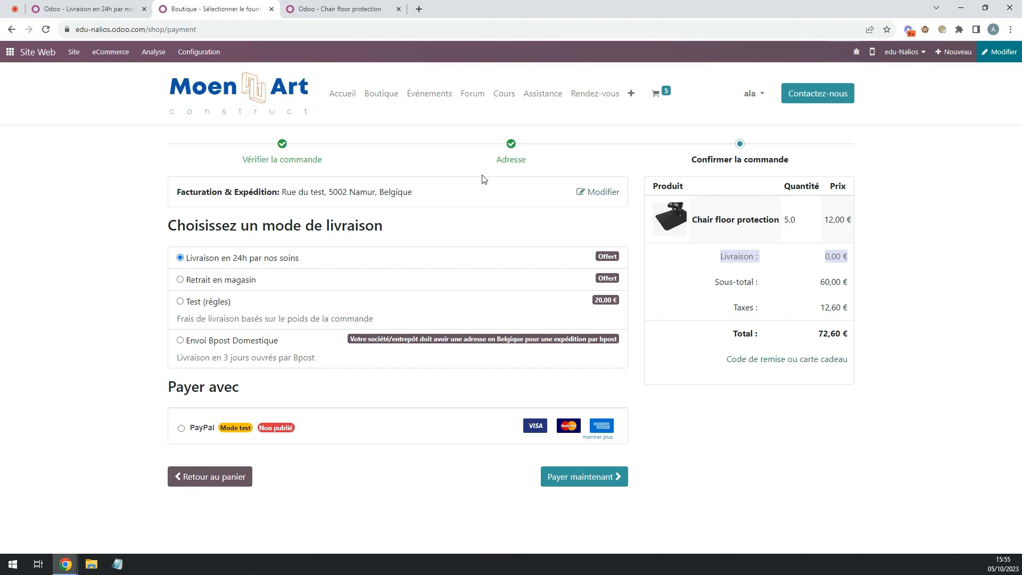
Change the country of the billing and shipping address to Afrique du sud and continue to order confirmation.
click(596, 192)
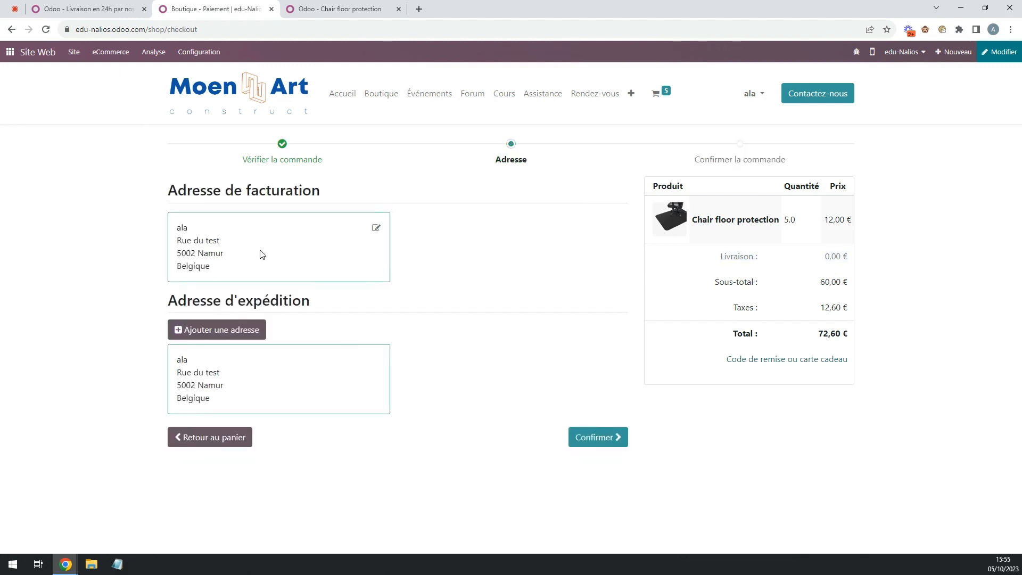
click(376, 227)
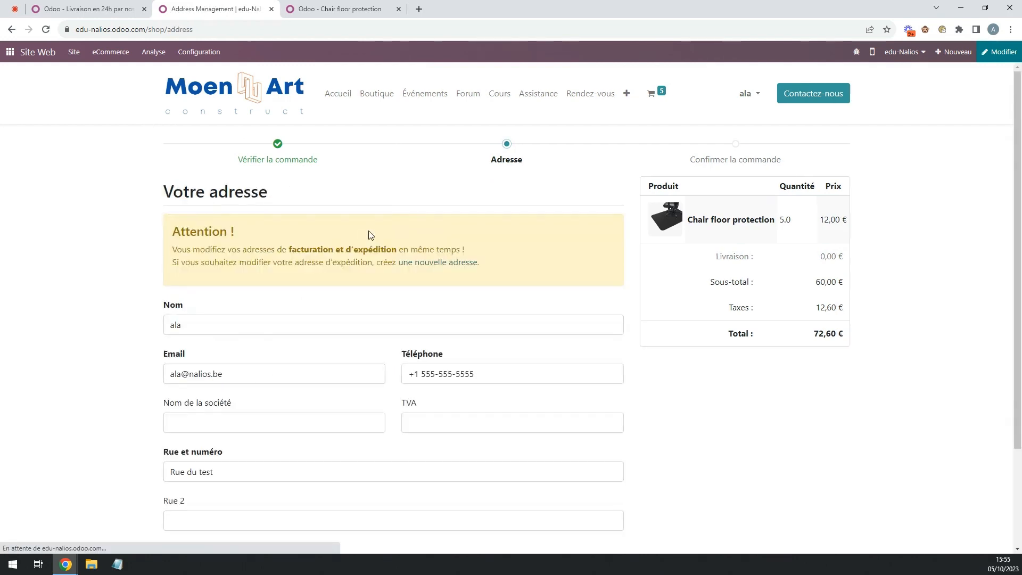
scroll(373, 372, down, 3)
click(248, 493)
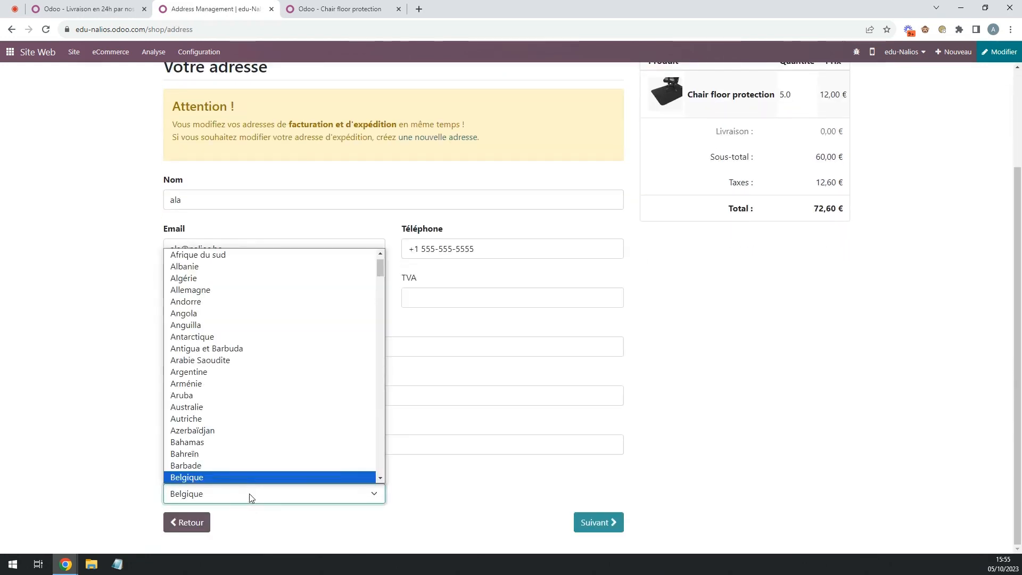
click(240, 255)
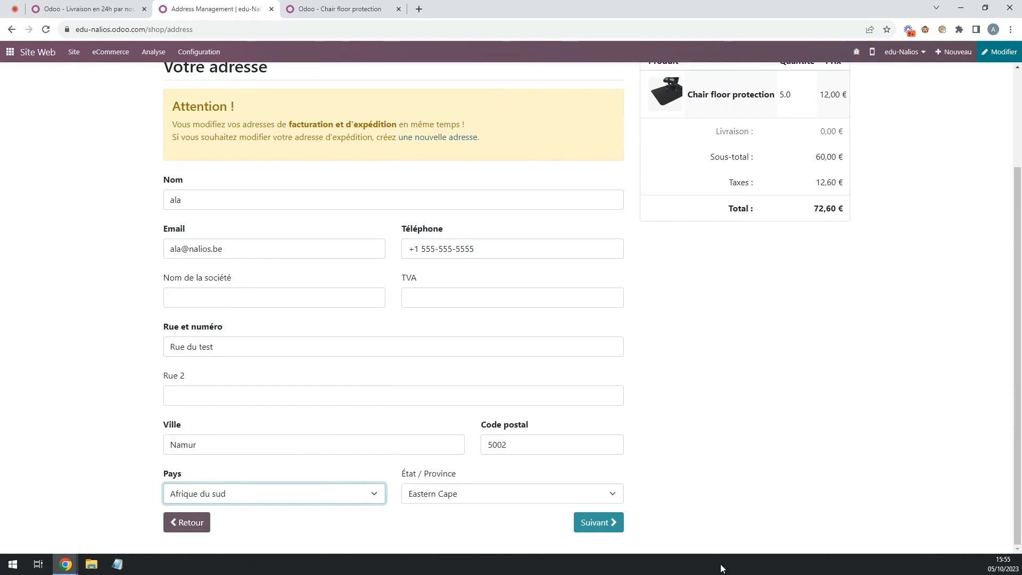
click(612, 522)
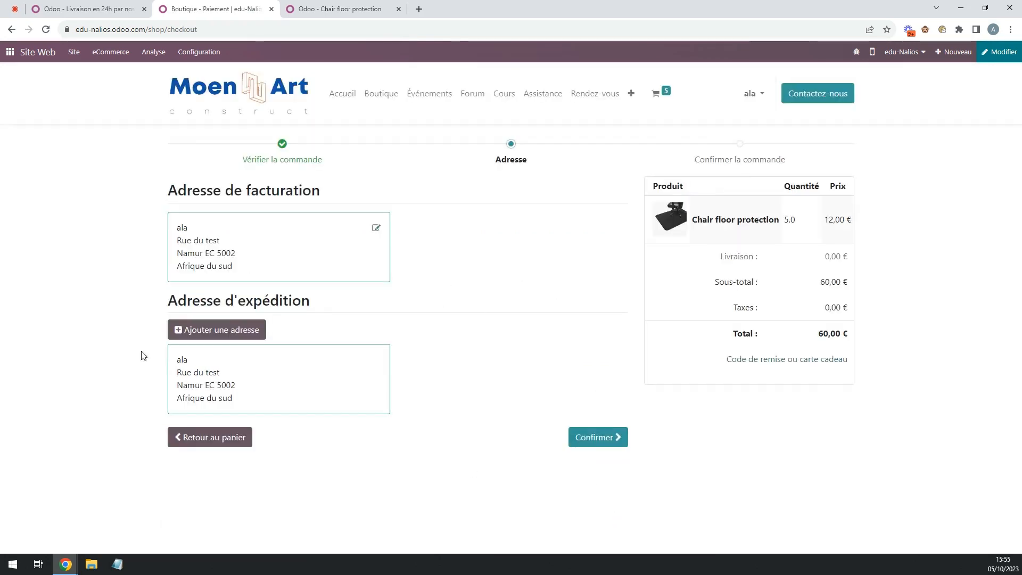
click(595, 451)
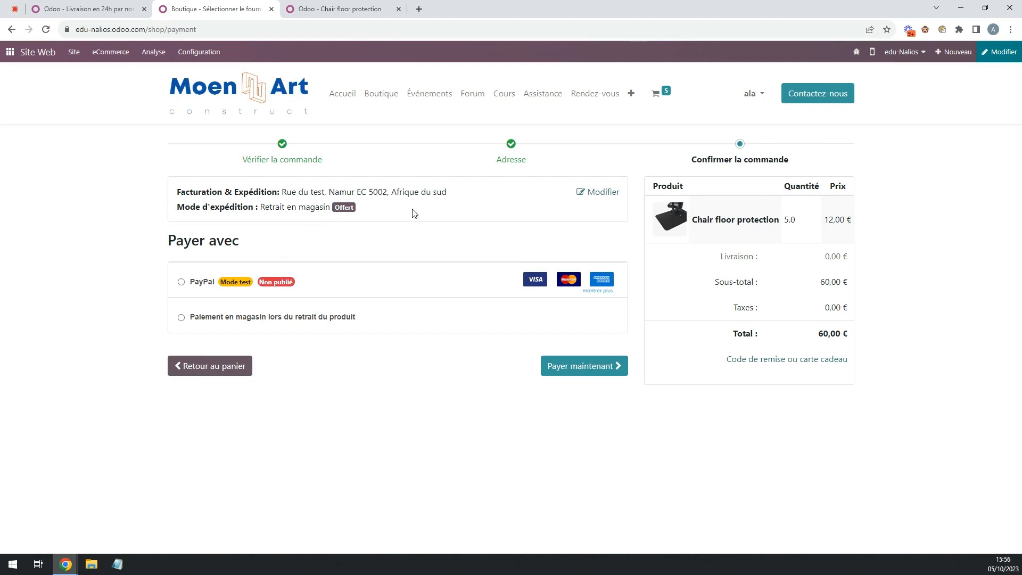
Set the customer address country back to Belgique and continue to order confirmation.
click(600, 194)
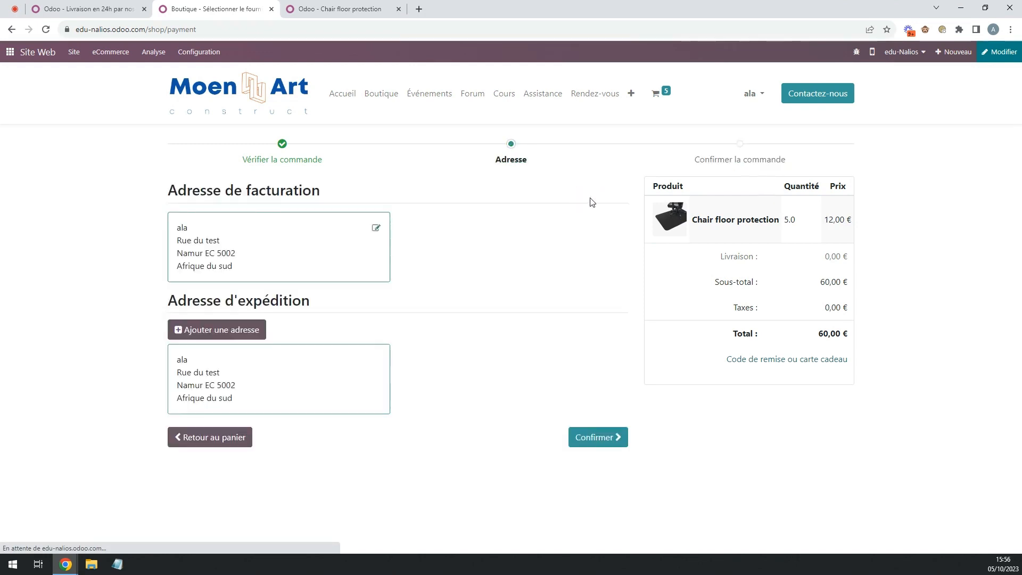
click(377, 229)
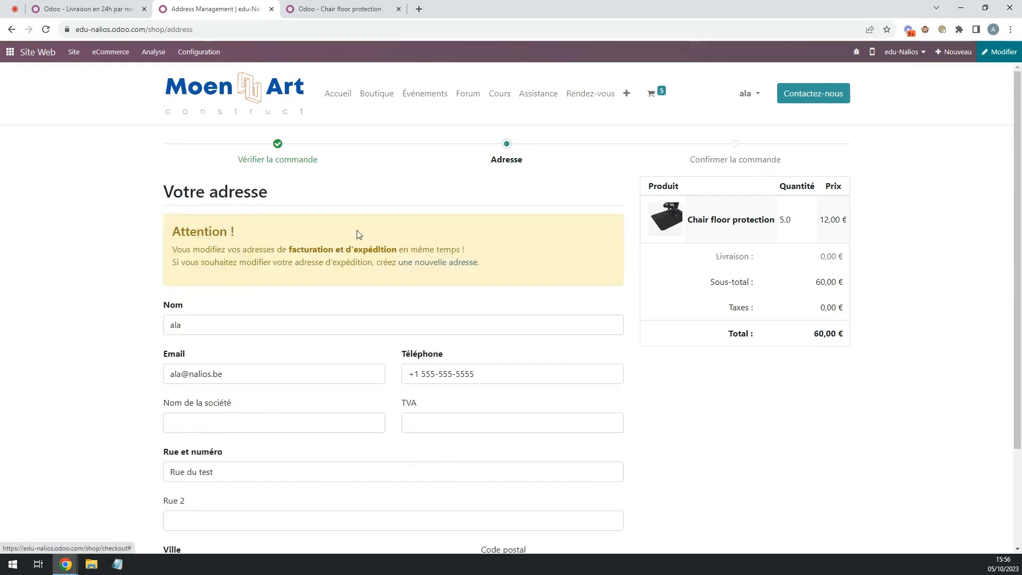
scroll(310, 447, down, 3)
click(232, 494)
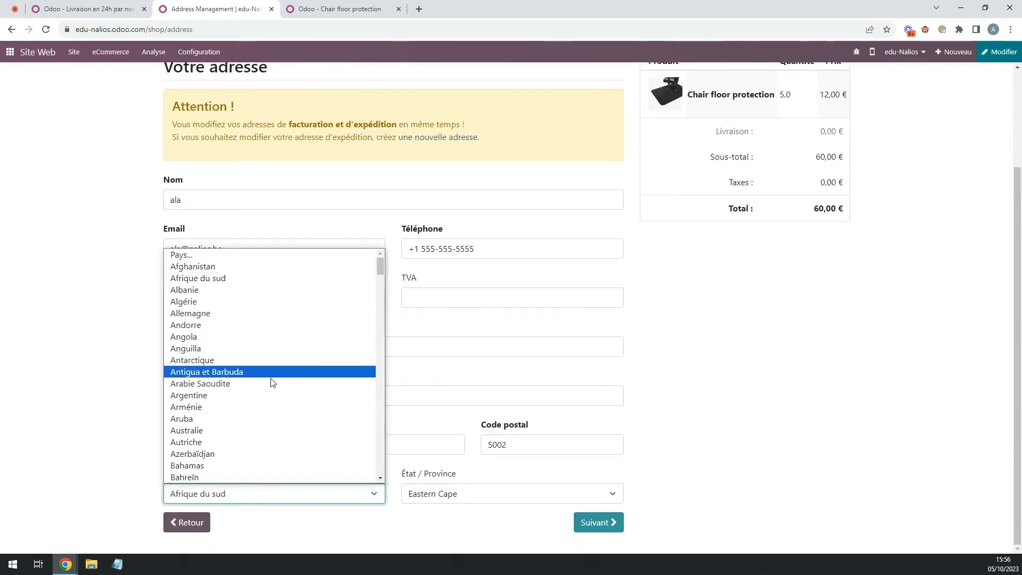
scroll(273, 383, down, 3)
click(244, 397)
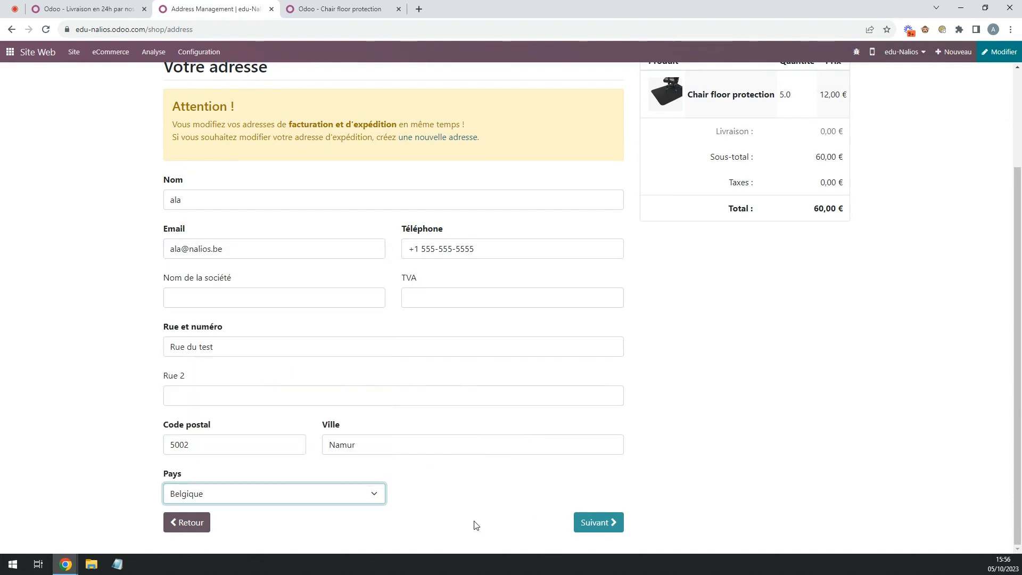
click(610, 523)
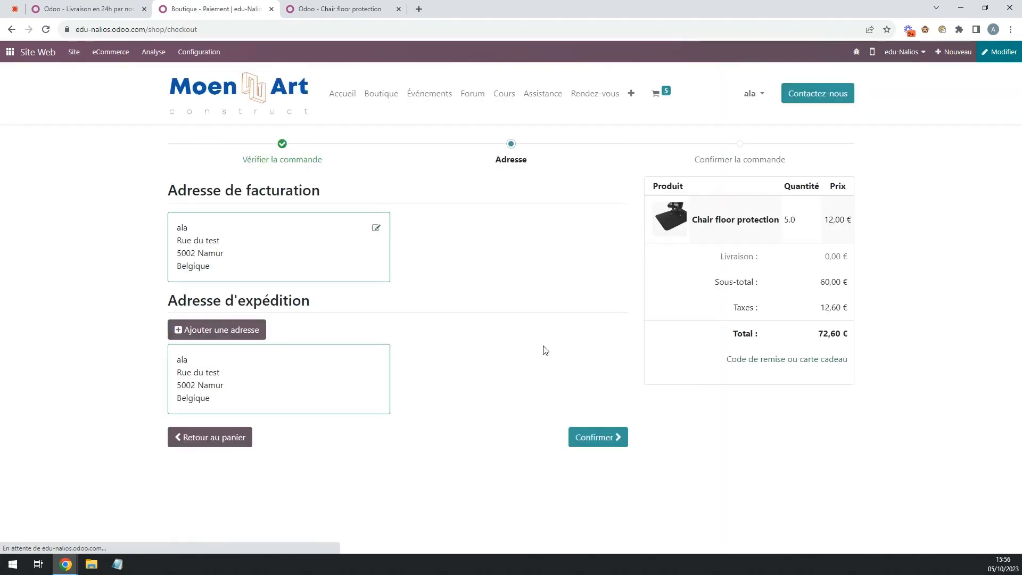
click(606, 442)
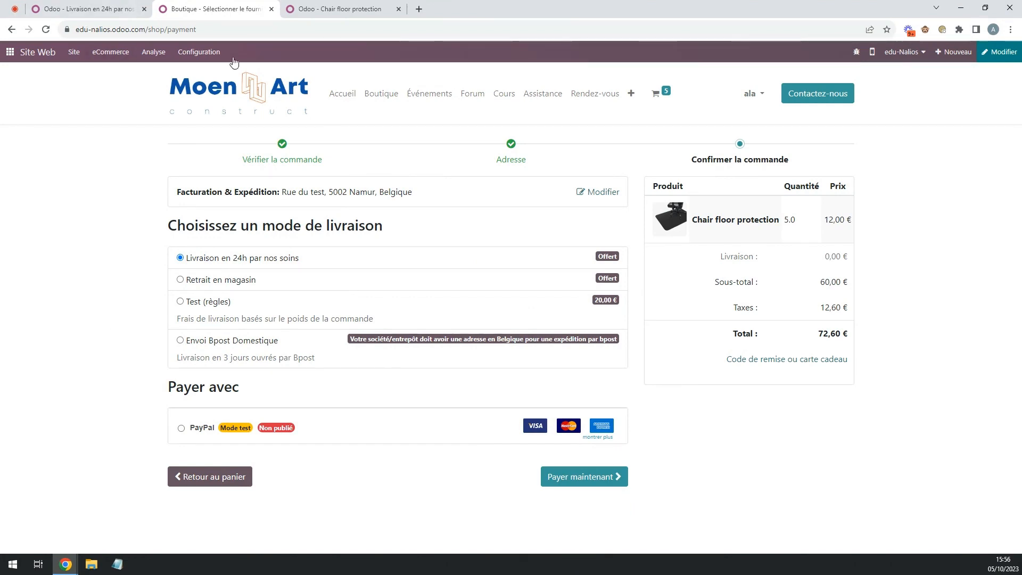
Switch back to the delivery method's backend page and return to the shipping methods list.
click(100, 6)
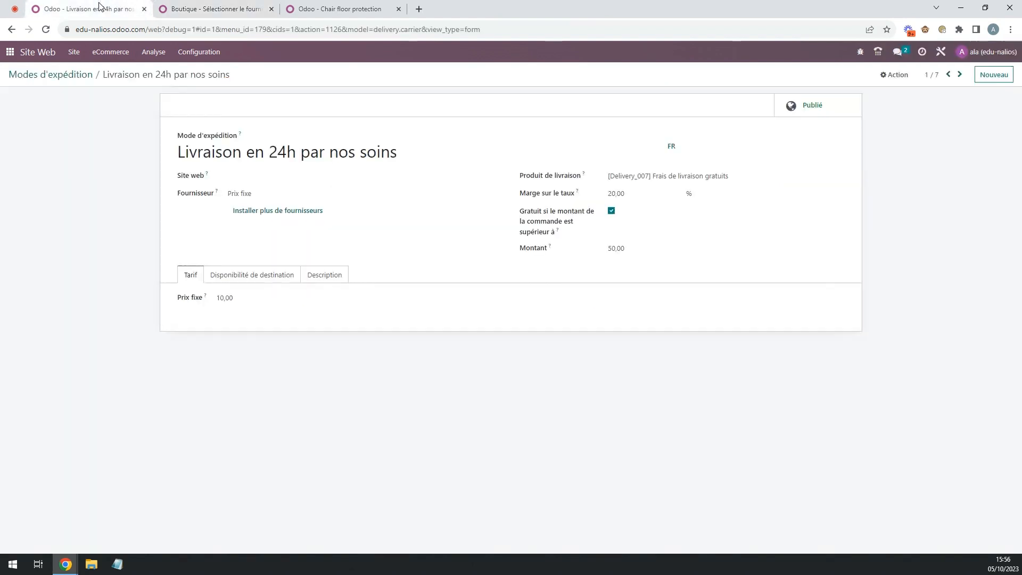
click(69, 80)
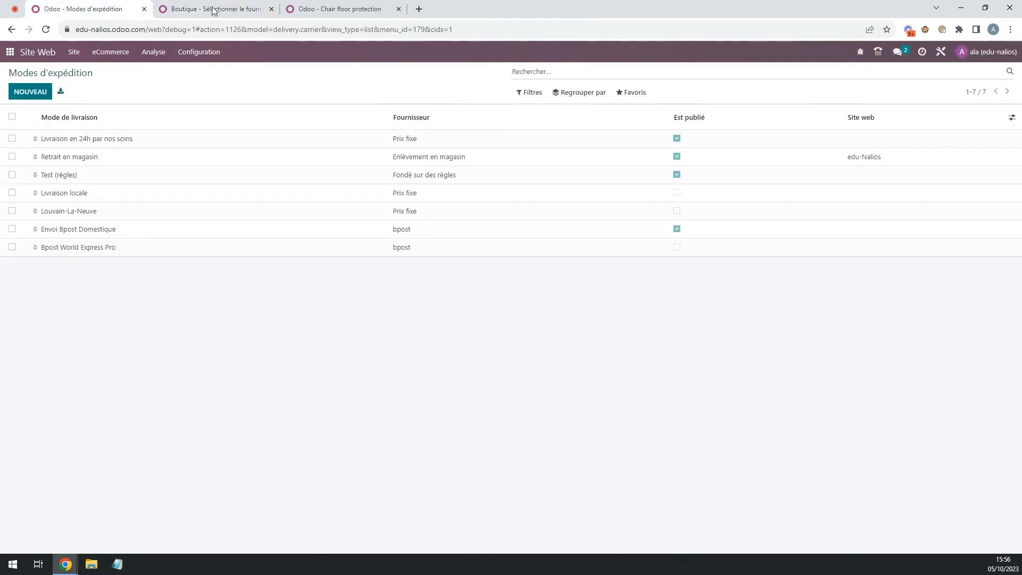
Open the Test (règles) shipping method and review the available provider types, keeping Fondé sur des règles.
click(75, 175)
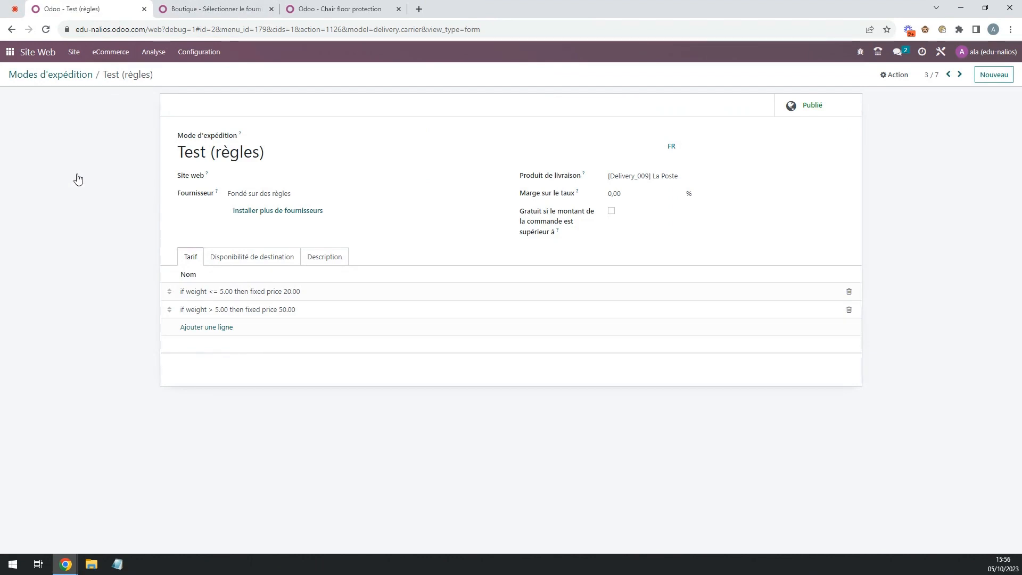
click(276, 195)
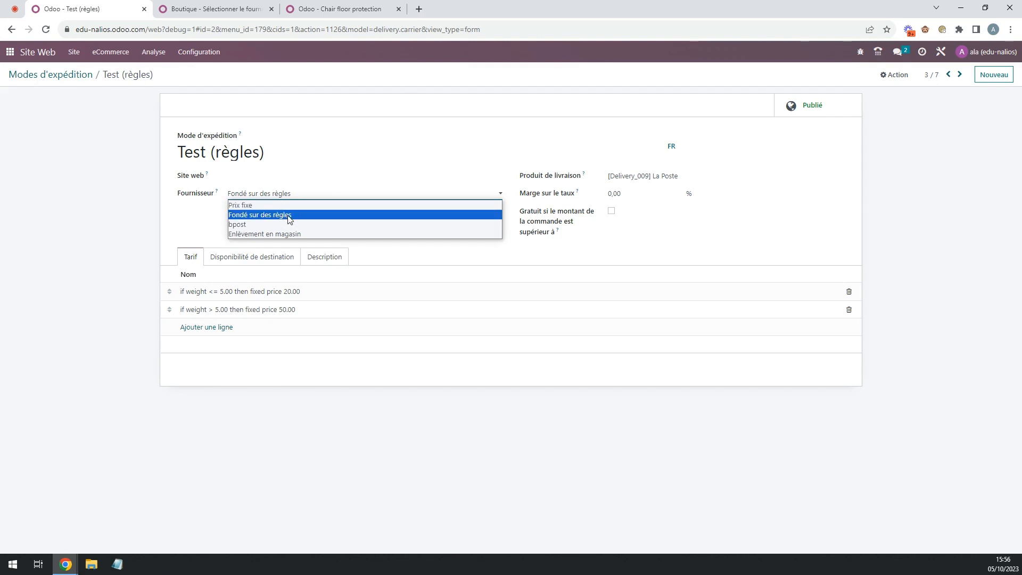
click(290, 220)
click(90, 212)
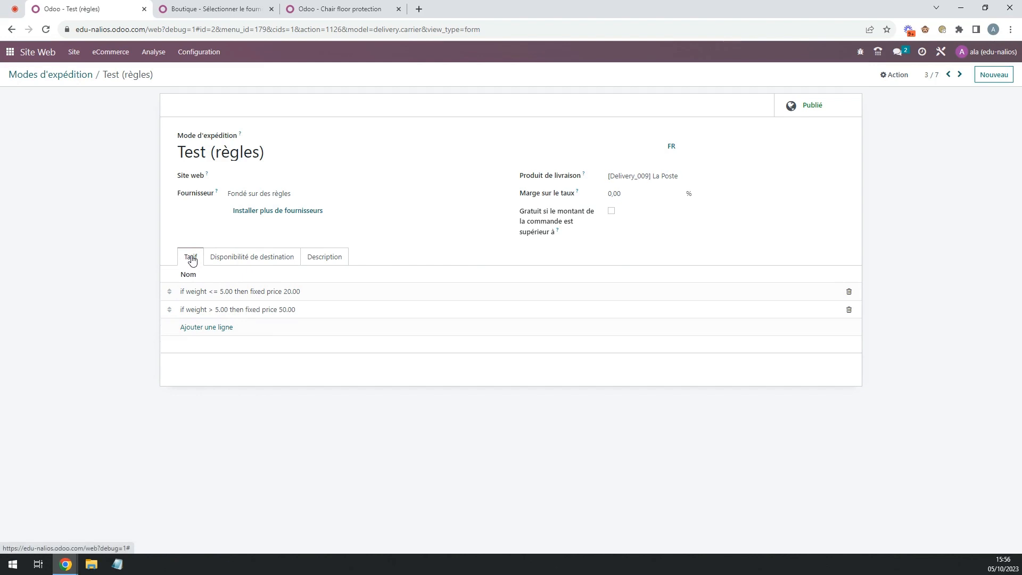
Examine the condition variables, comparison operators and delivery cost fields of a new pricing rule, and close it without saving.
click(222, 335)
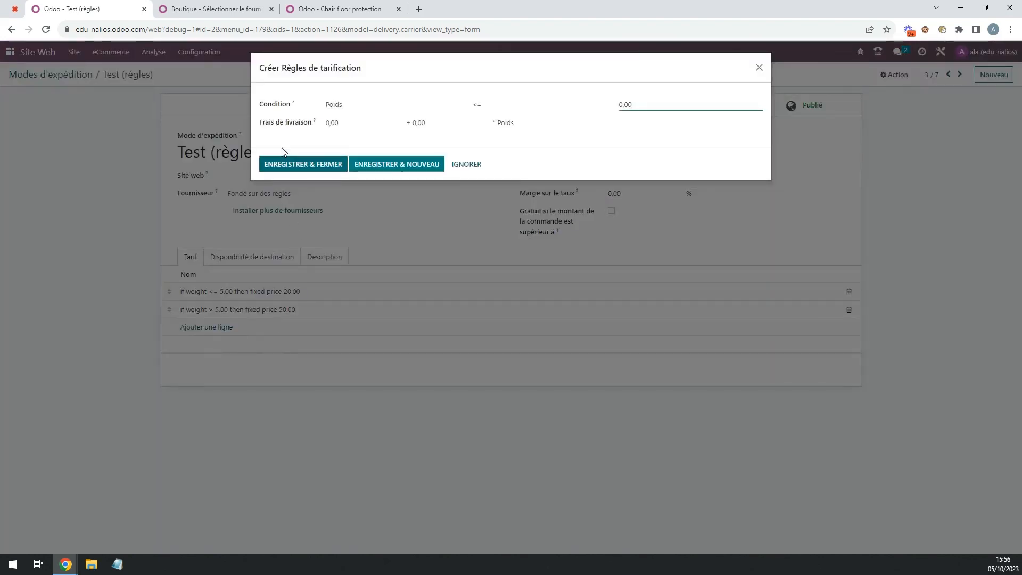
click(382, 105)
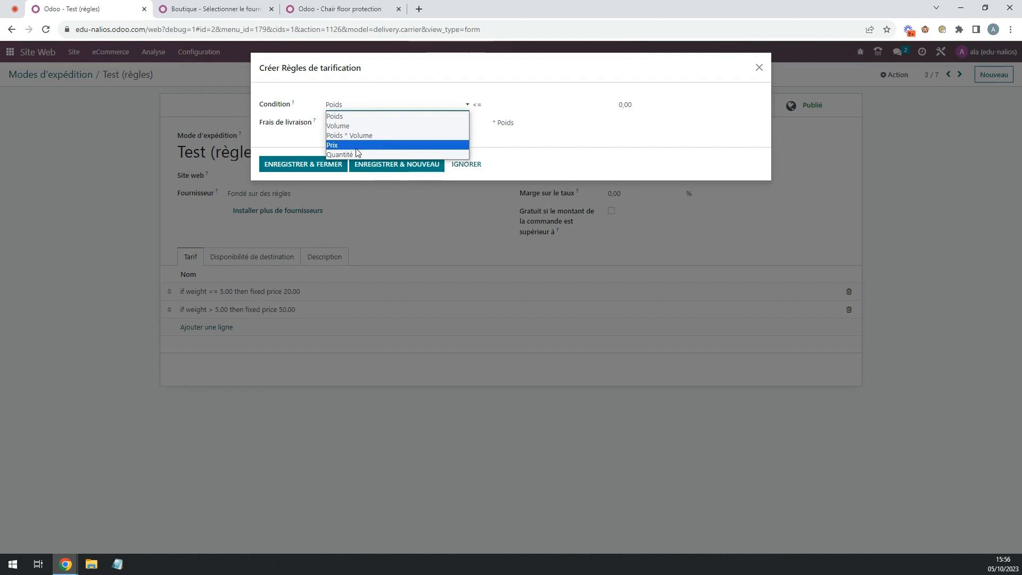
click(515, 78)
click(495, 107)
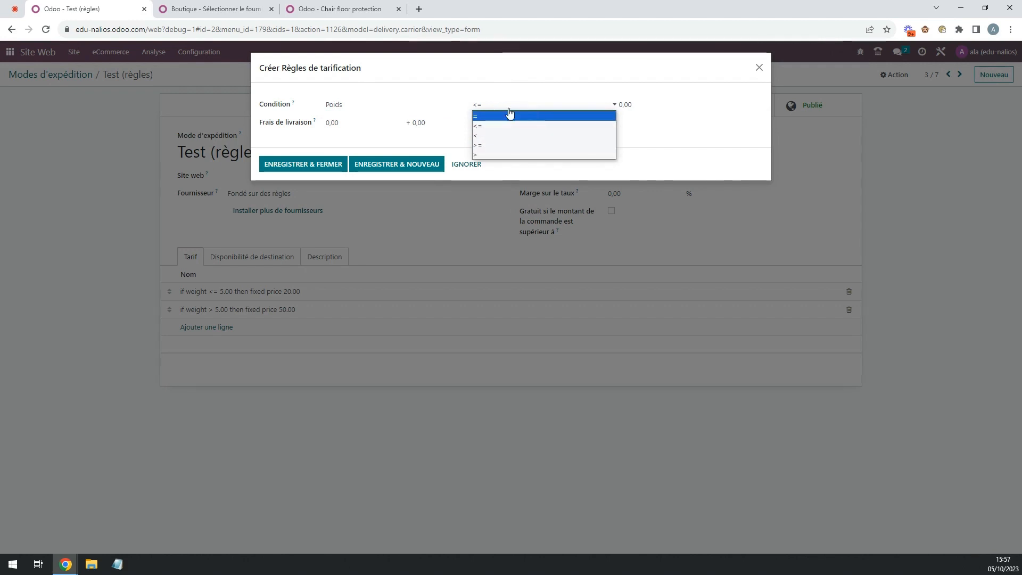
click(628, 78)
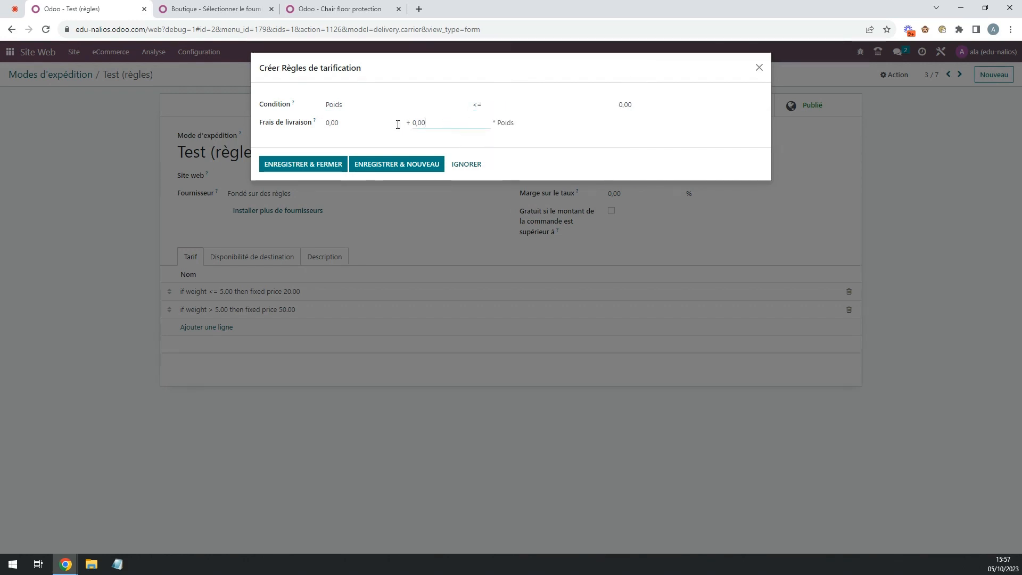
click(446, 123)
click(519, 123)
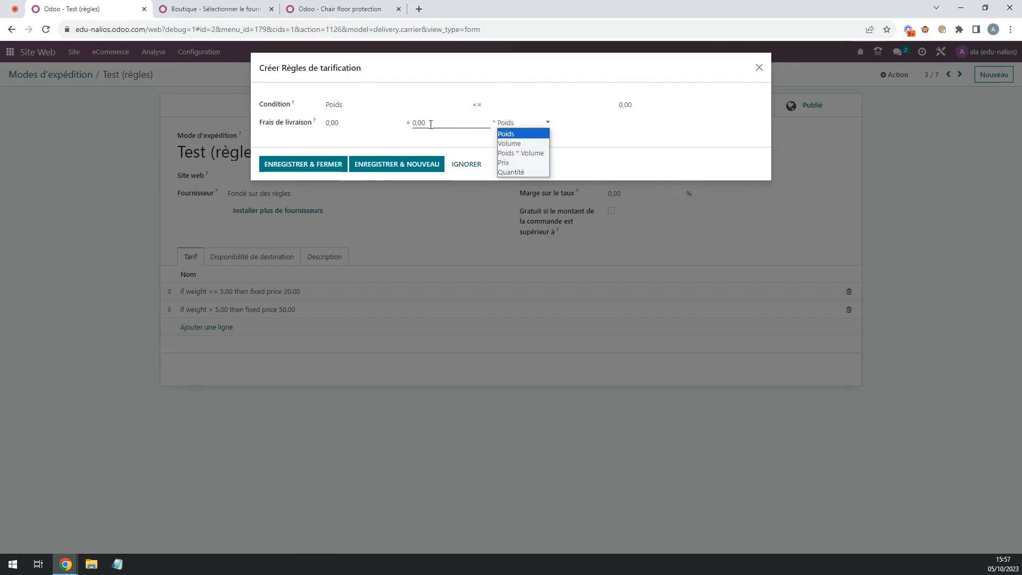
click(367, 123)
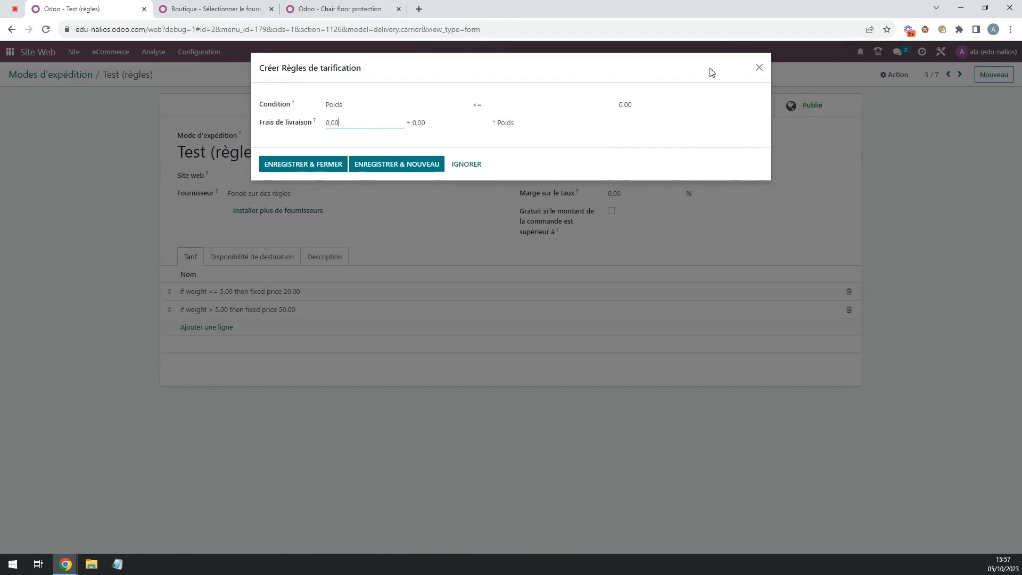
click(759, 67)
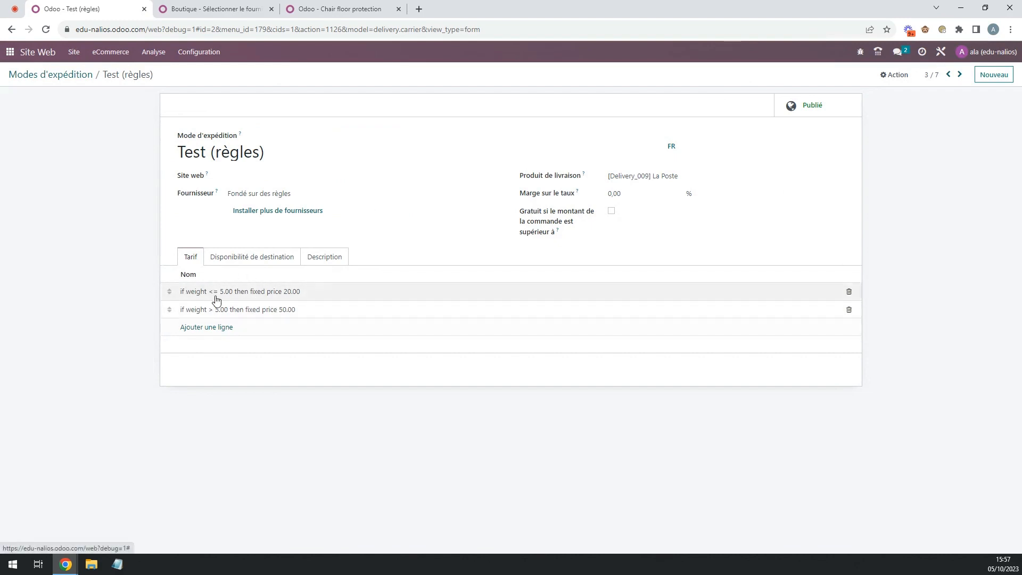
Review the two existing weight-based pricing rules and check the weight field of the Chair floor protection product.
click(257, 294)
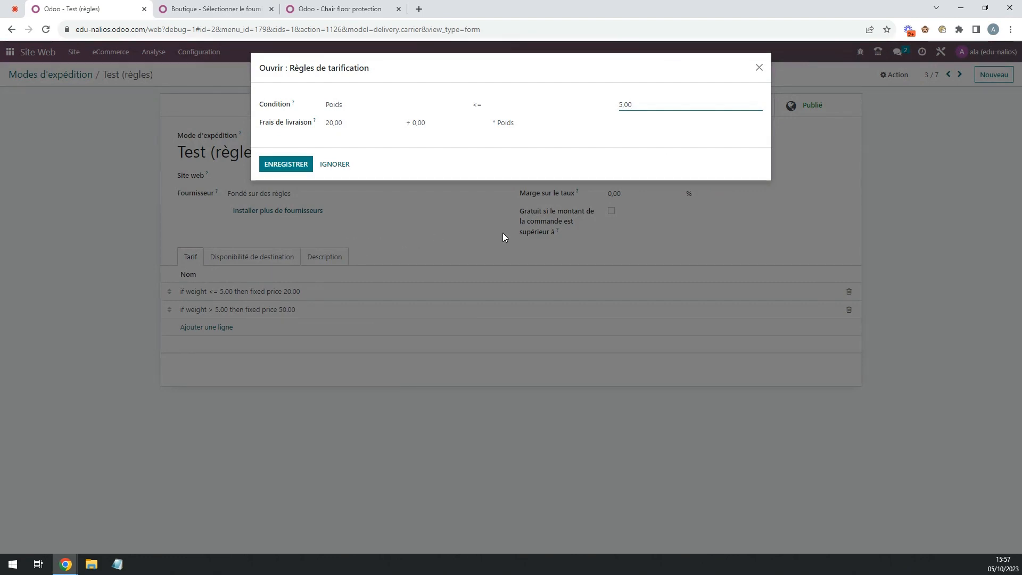
click(758, 68)
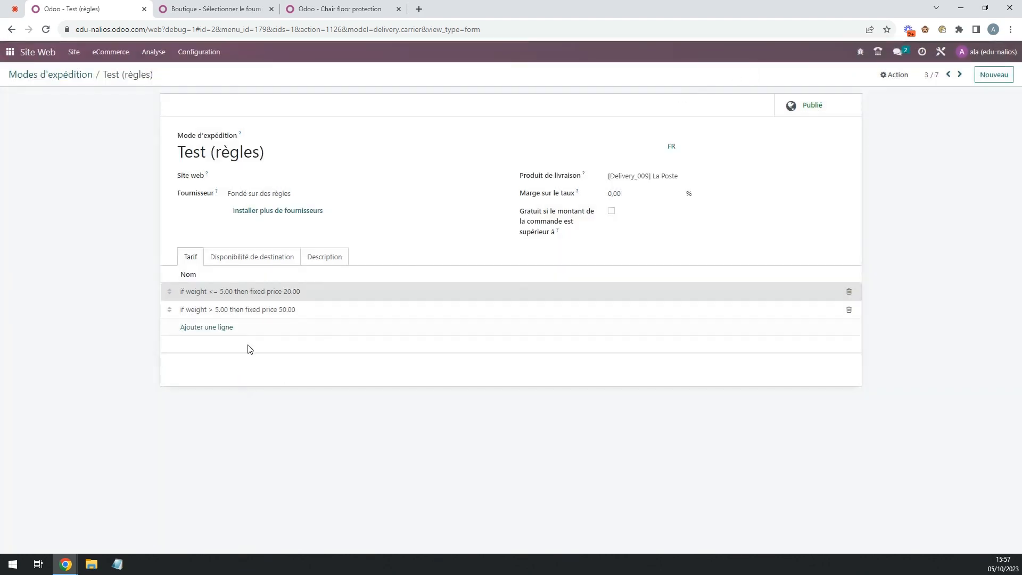
click(287, 314)
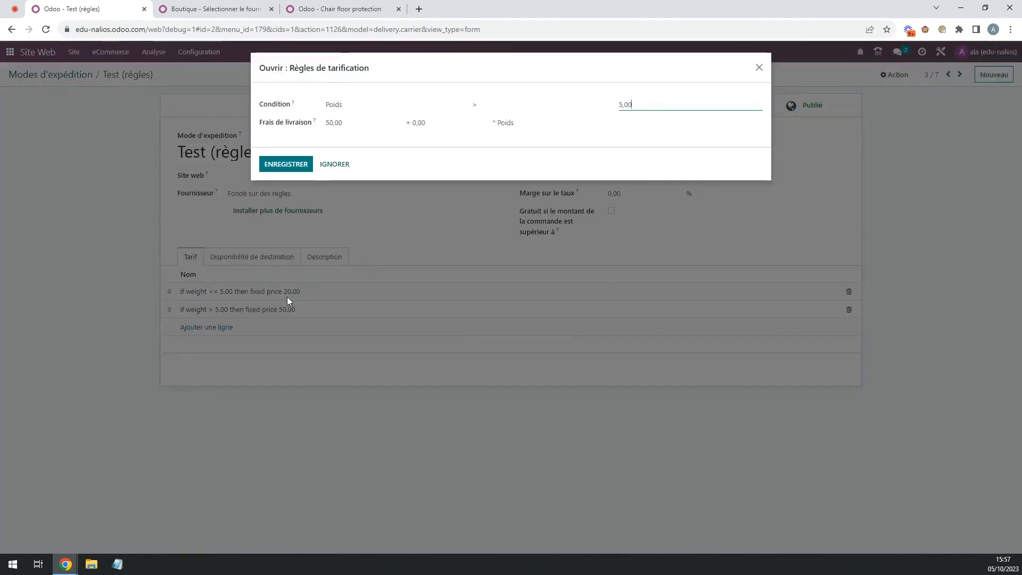
click(760, 69)
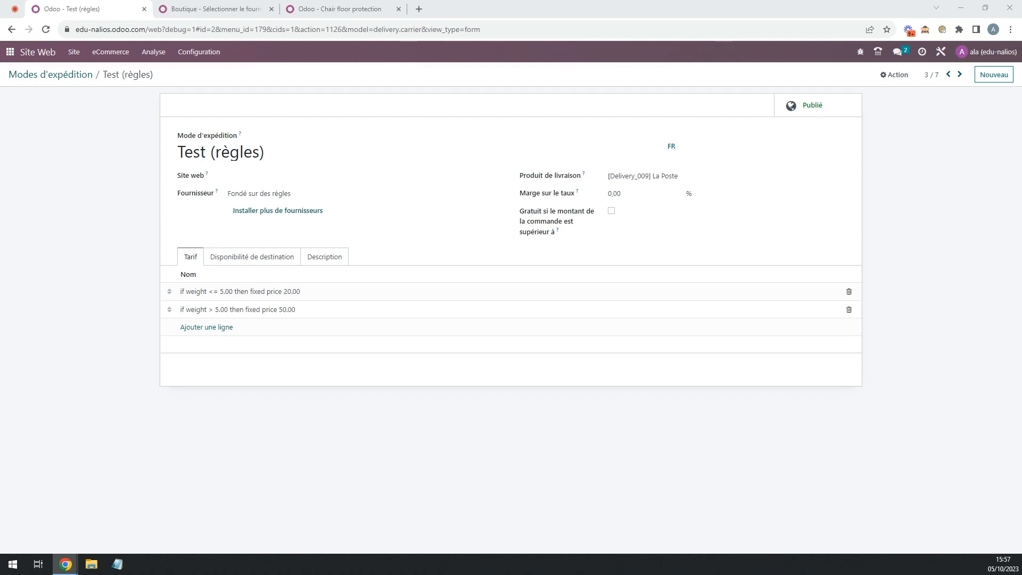
click(340, 9)
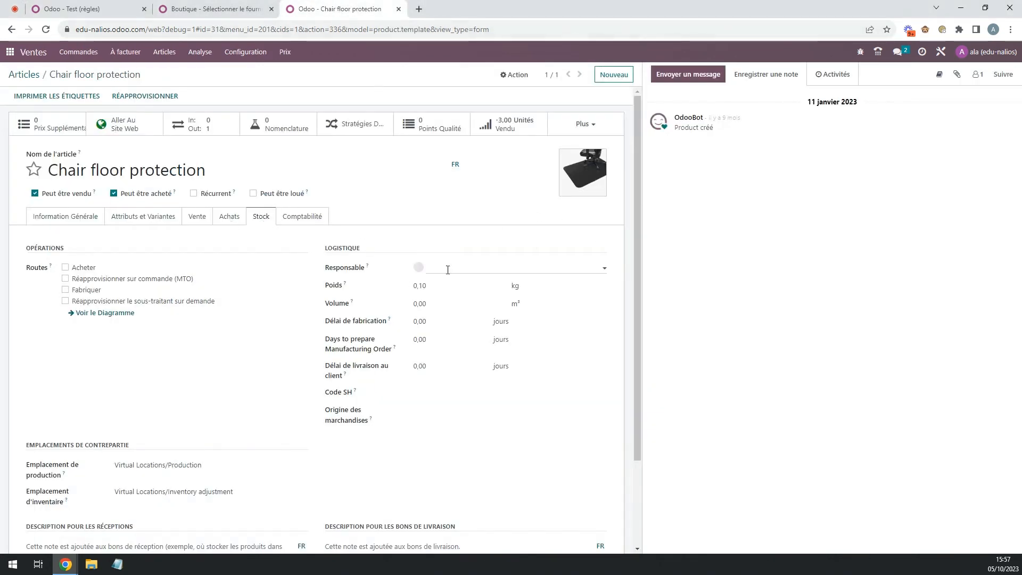
click(425, 286)
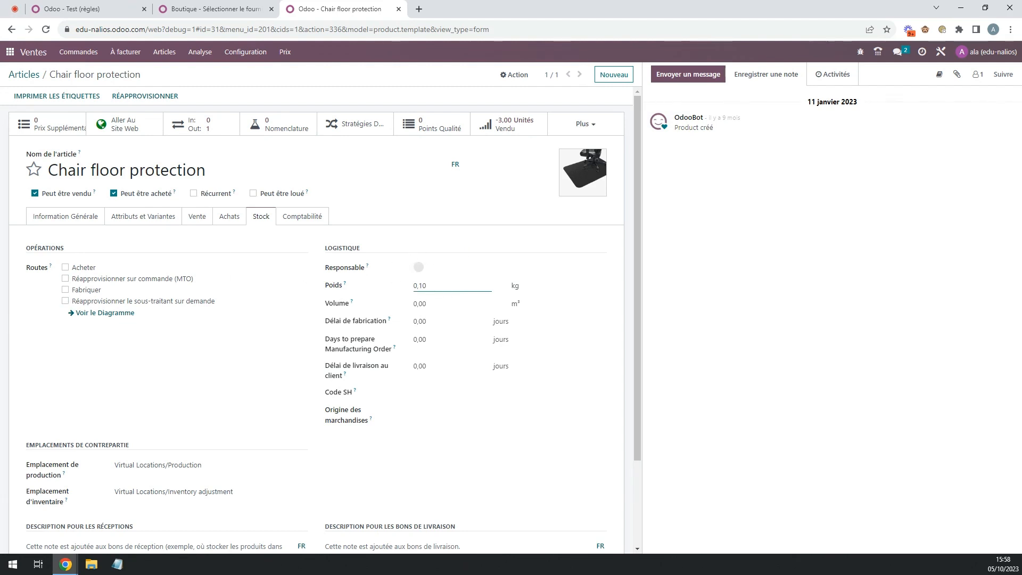
Set the Chair floor protection quantity to 2 in the cart and check the delivery charge for Test (règles) at checkout.
click(235, 8)
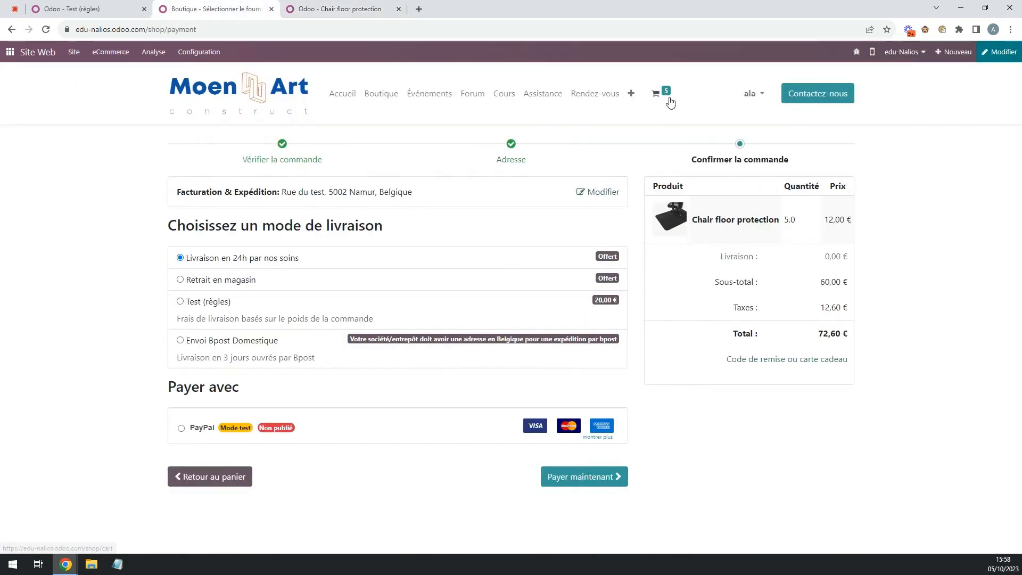
mouse_move(667, 99)
click(613, 259)
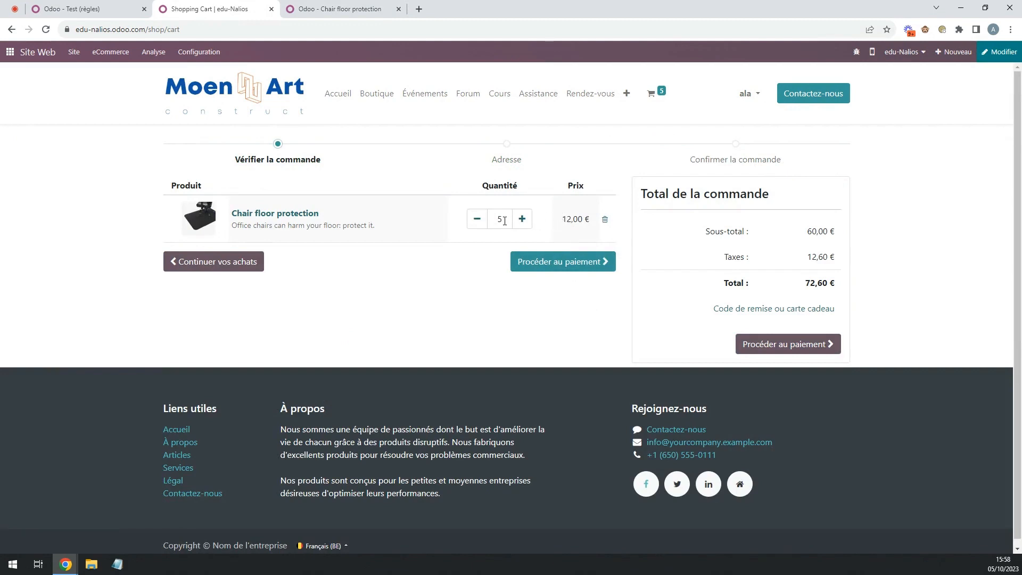
click(477, 219)
click(477, 219)
click(476, 219)
click(570, 261)
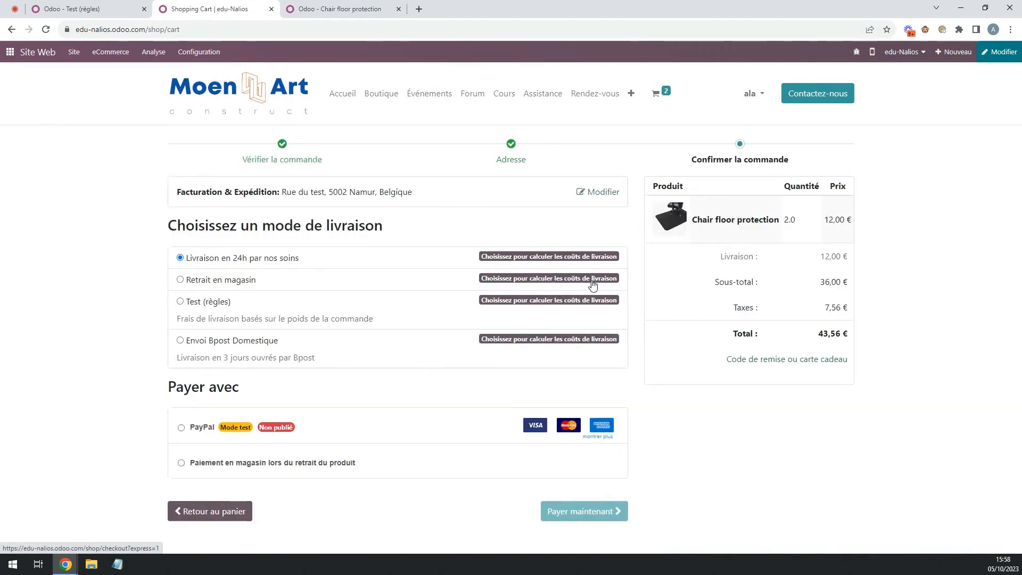
click(183, 302)
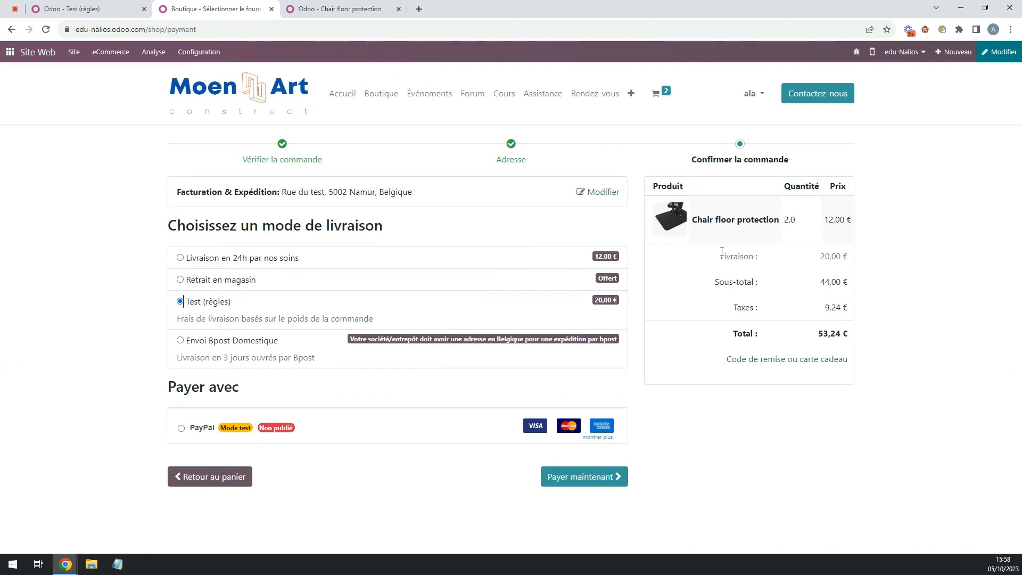
drag(718, 258, 853, 261)
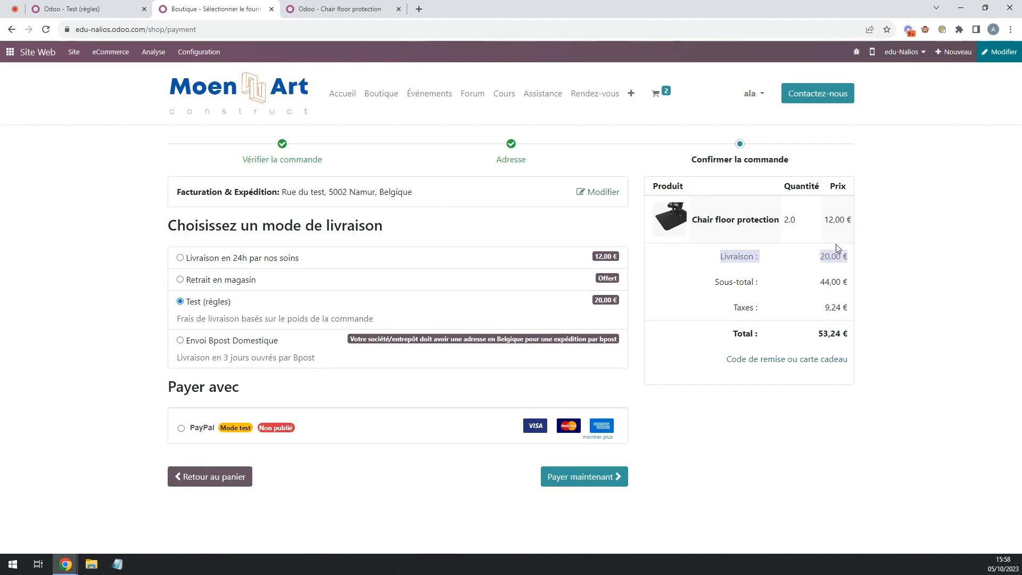
Set the weight of the Chair floor protection product to 10 kg and save the product.
click(335, 11)
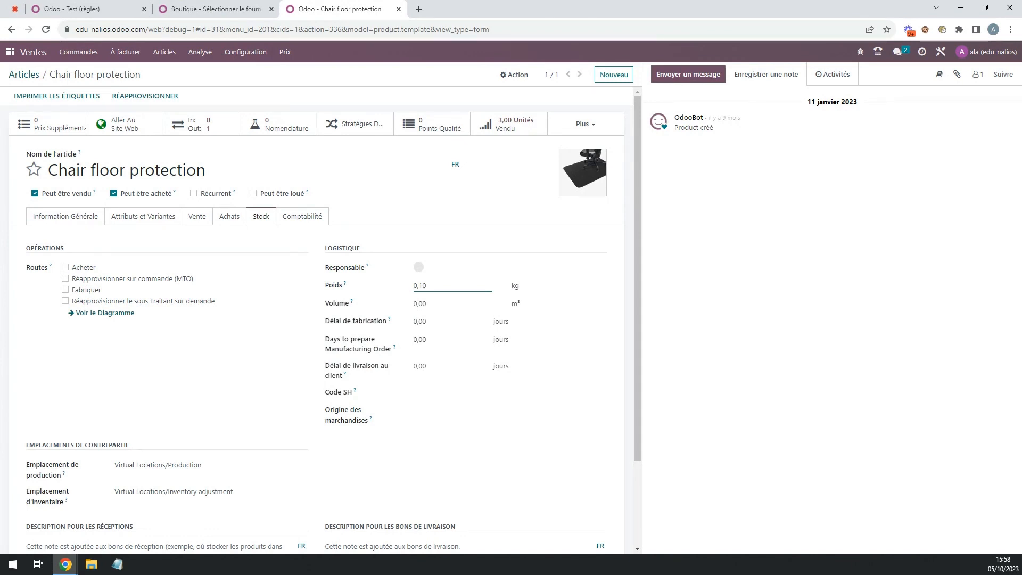
drag(485, 285, 387, 289)
text(10)
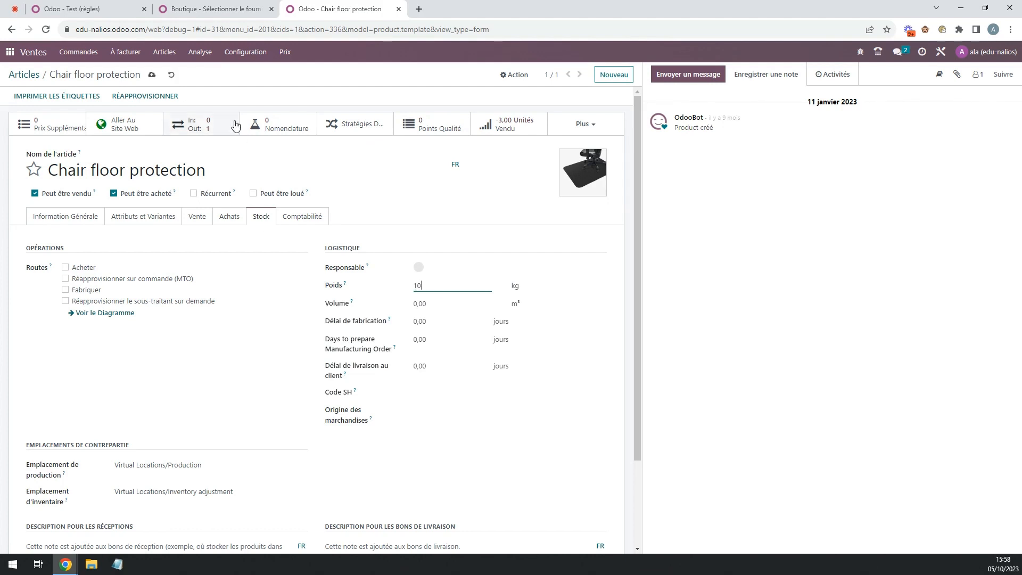
click(152, 74)
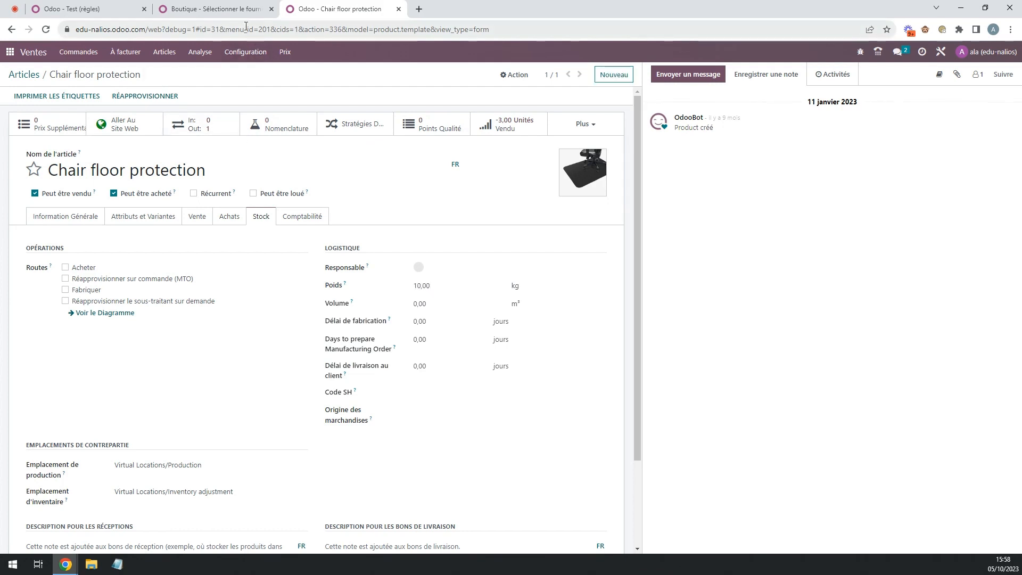
Reload the shop's checkout page and select Test (règles) delivery to check its charge with the updated product weight.
click(218, 9)
click(46, 30)
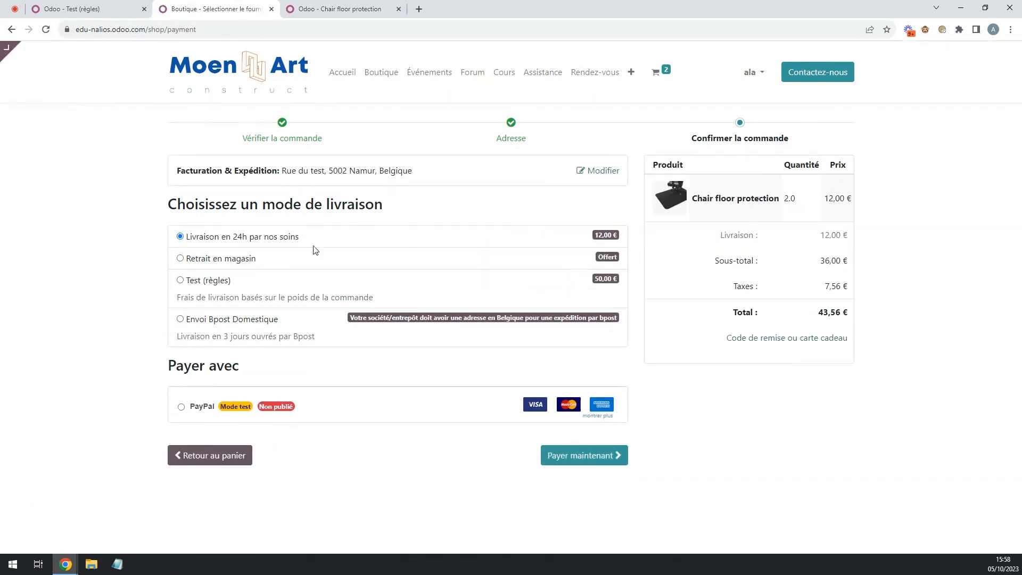
click(179, 282)
drag(712, 240, 850, 240)
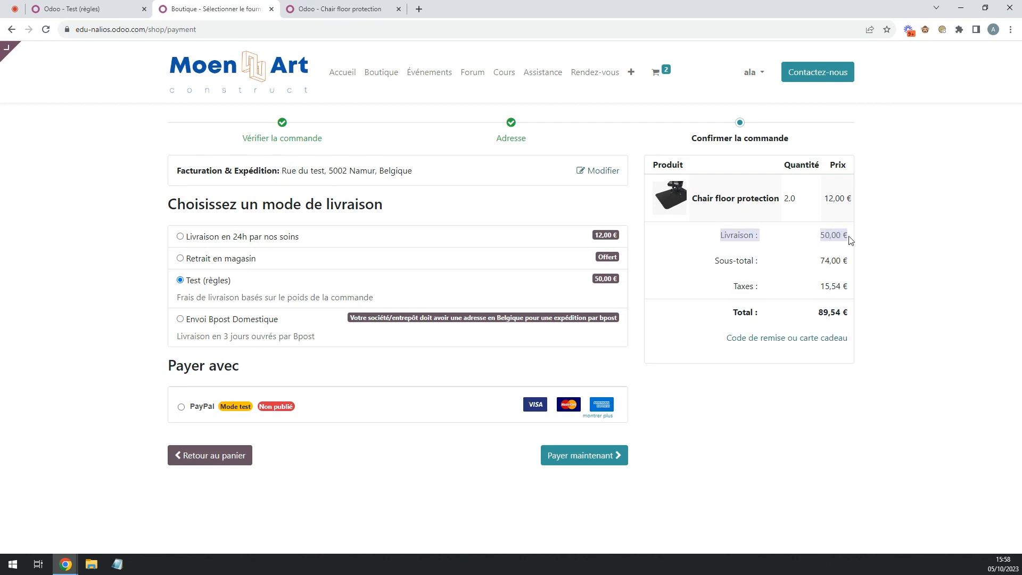